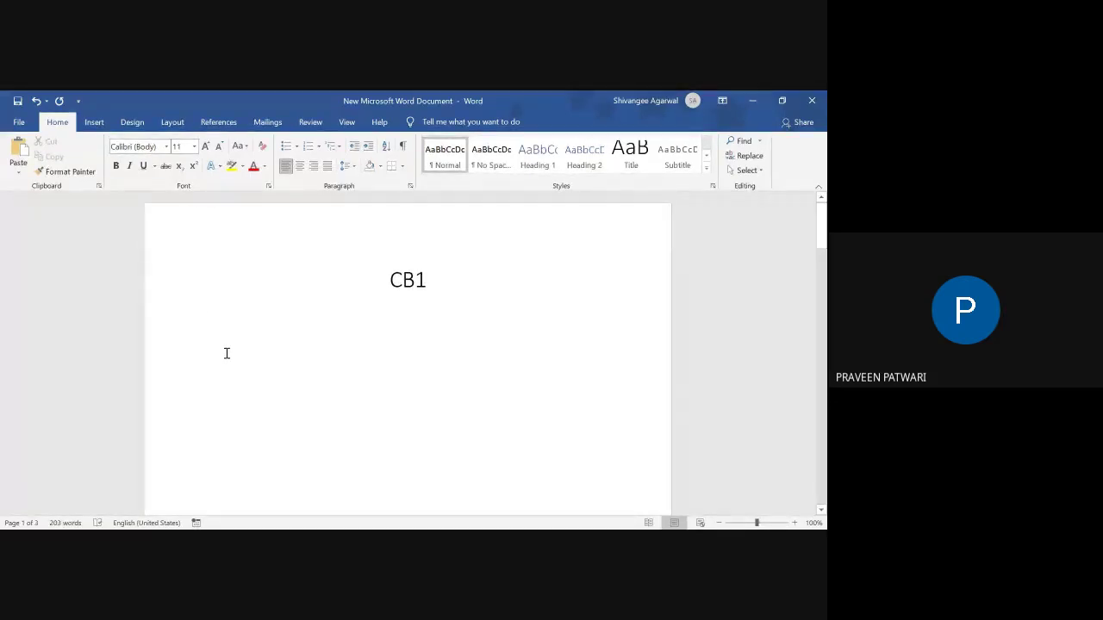
Step: Add the line "Statement of financial position of XYZ Ltd as at 31/03/yy" below the CB1 heading, followed by a new paragraph
{"action": "type", "text": "Statement "}
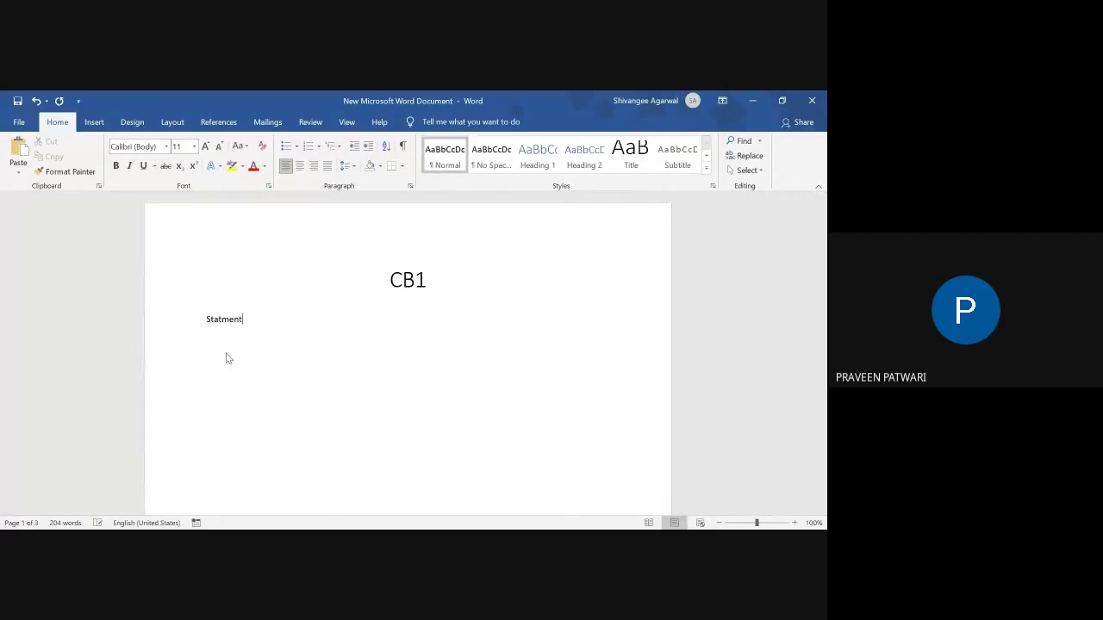
{"action": "type", "text": "of financial position o"}
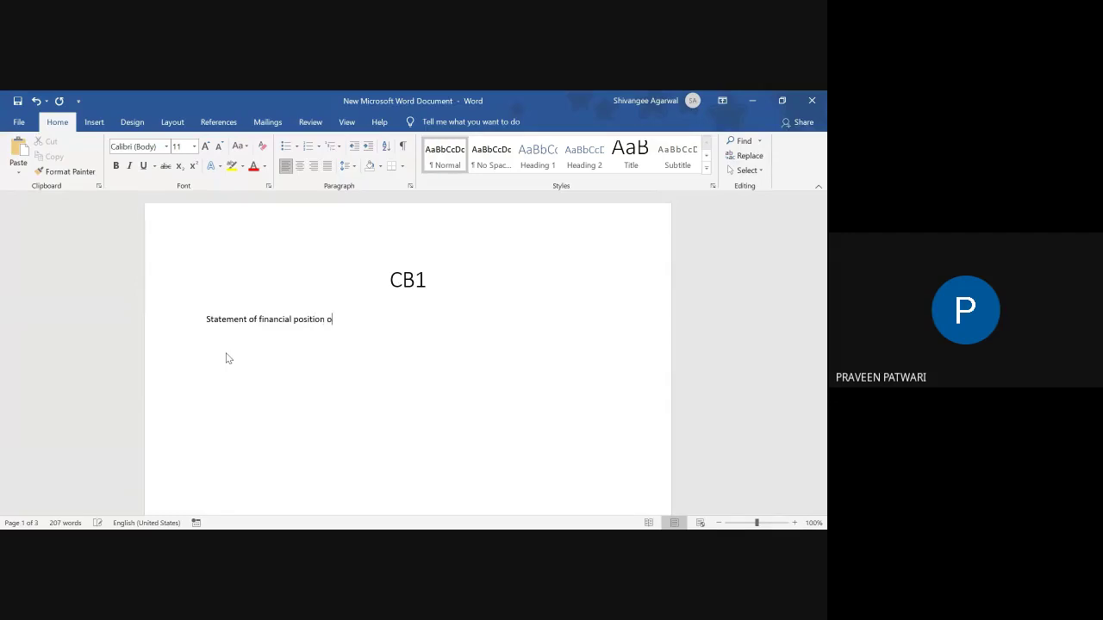
{"action": "type", "text": "f "}
{"action": "type", "text": "XYZ"}
{"action": "type", "text": " Ltd and"}
{"action": "key", "text": "BackSpace"}
{"action": "key", "text": "BackSpace"}
{"action": "key", "text": "BackSpace"}
{"action": "type", "text": "s at 31/03/yy"}
{"action": "key", "text": "Return"}
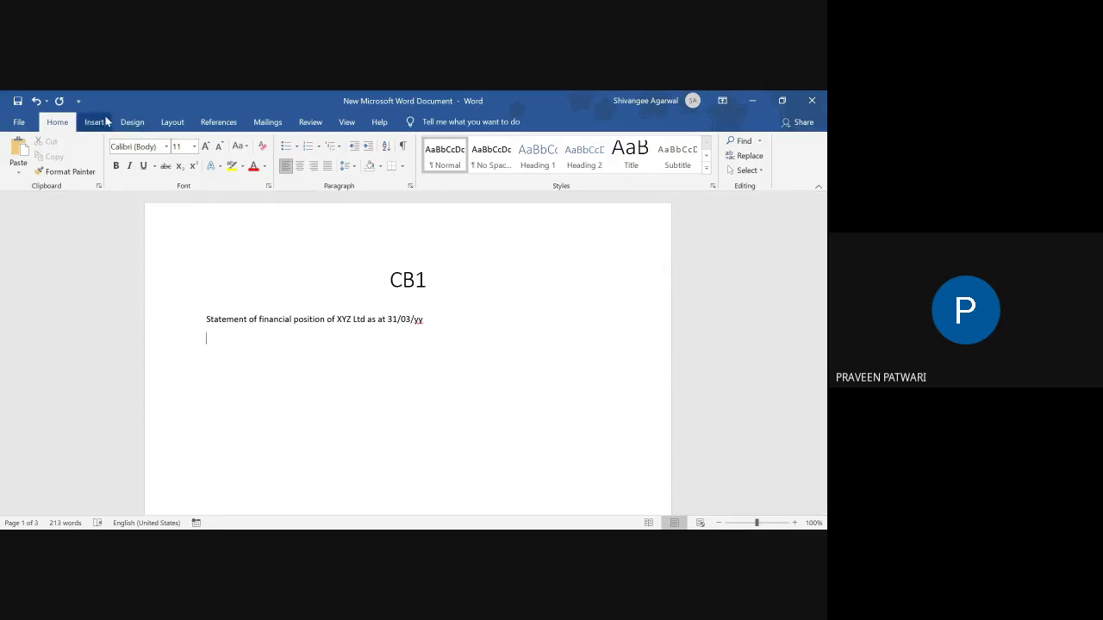
Step: Insert a table with four columns and three rows below the statement title
{"action": "left_click", "coordinate": [95, 120]}
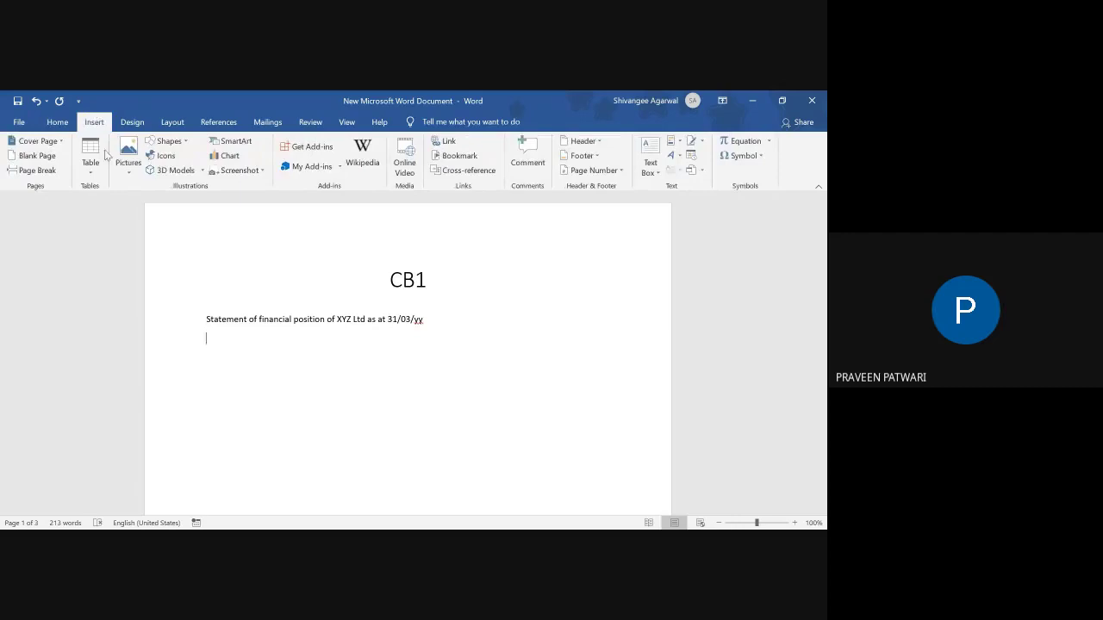
{"action": "left_click", "coordinate": [97, 170]}
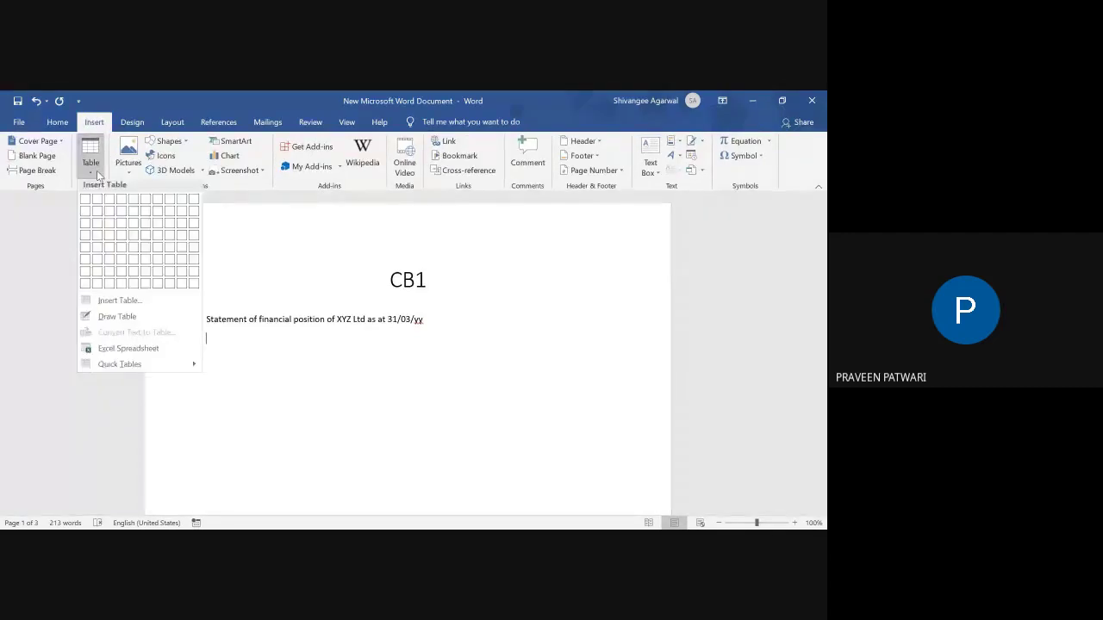
{"action": "left_click", "coordinate": [124, 227]}
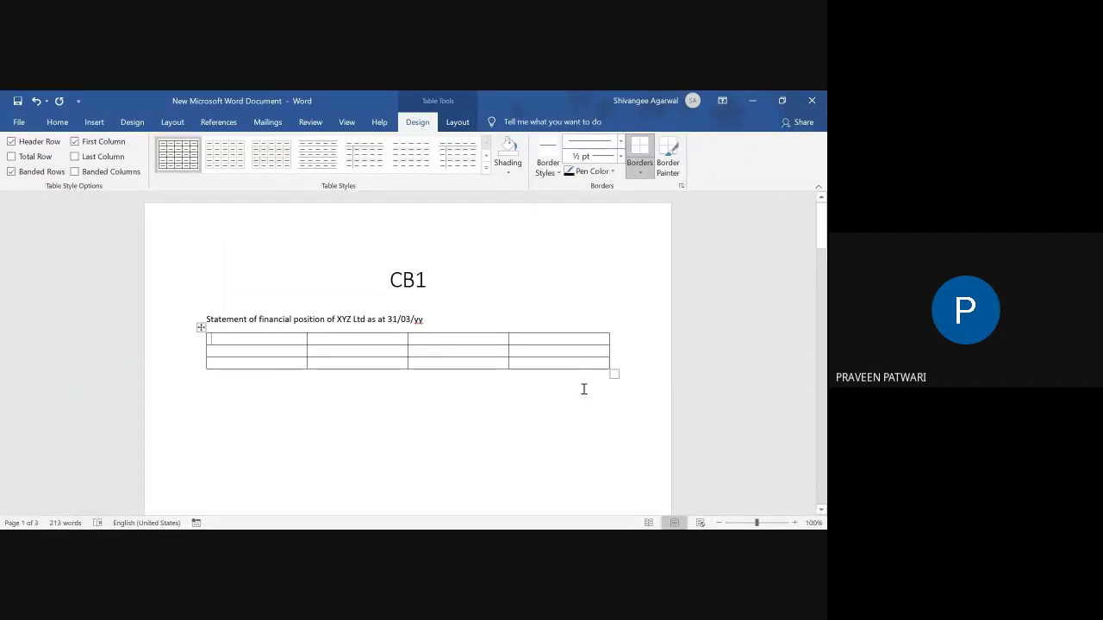
Step: Shift the table's inner column borders to widen the first column and narrow the three columns beside it
{"action": "scroll", "coordinate": [567, 417], "scroll_direction": "down", "scroll_amount": 3}
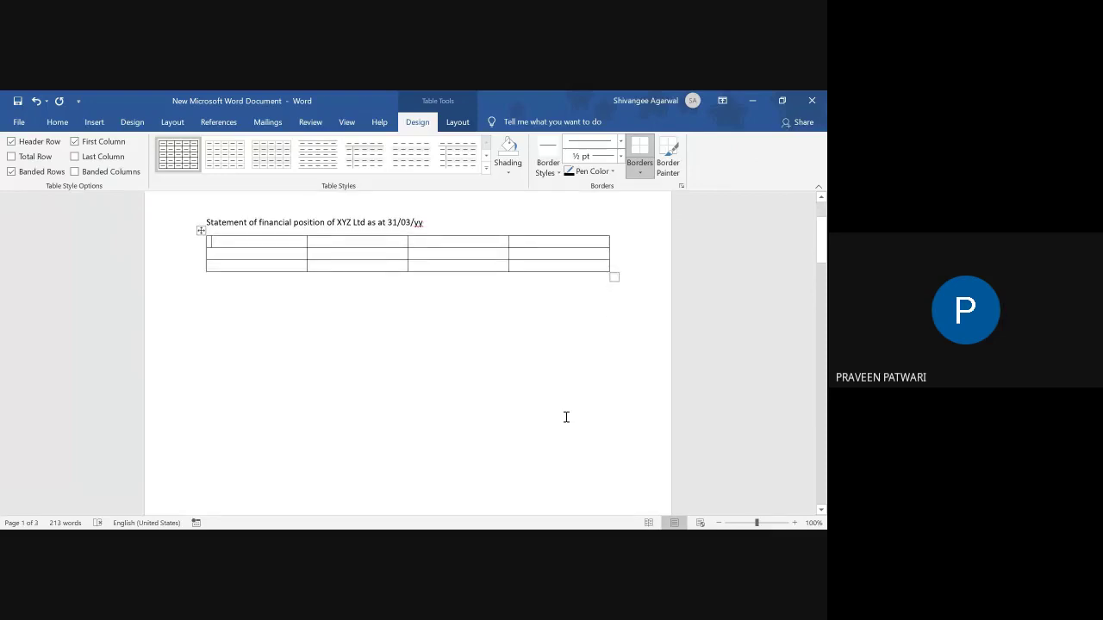
{"action": "scroll", "coordinate": [566, 417], "scroll_direction": "up", "scroll_amount": 2}
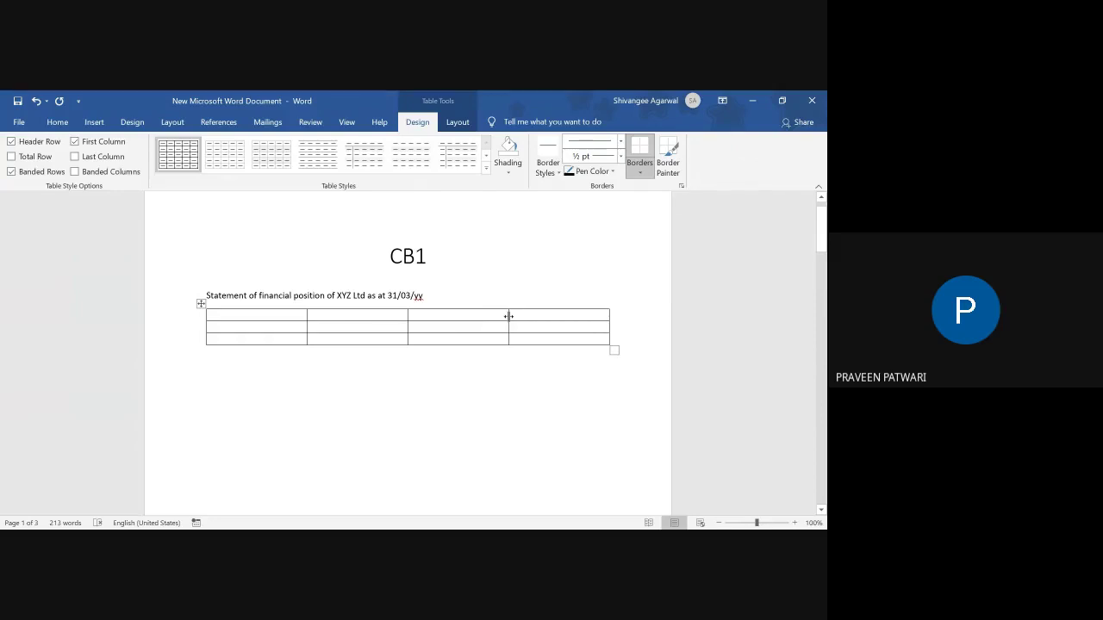
{"action": "left_click_drag", "start_coordinate": [509, 316], "coordinate": [524, 320]}
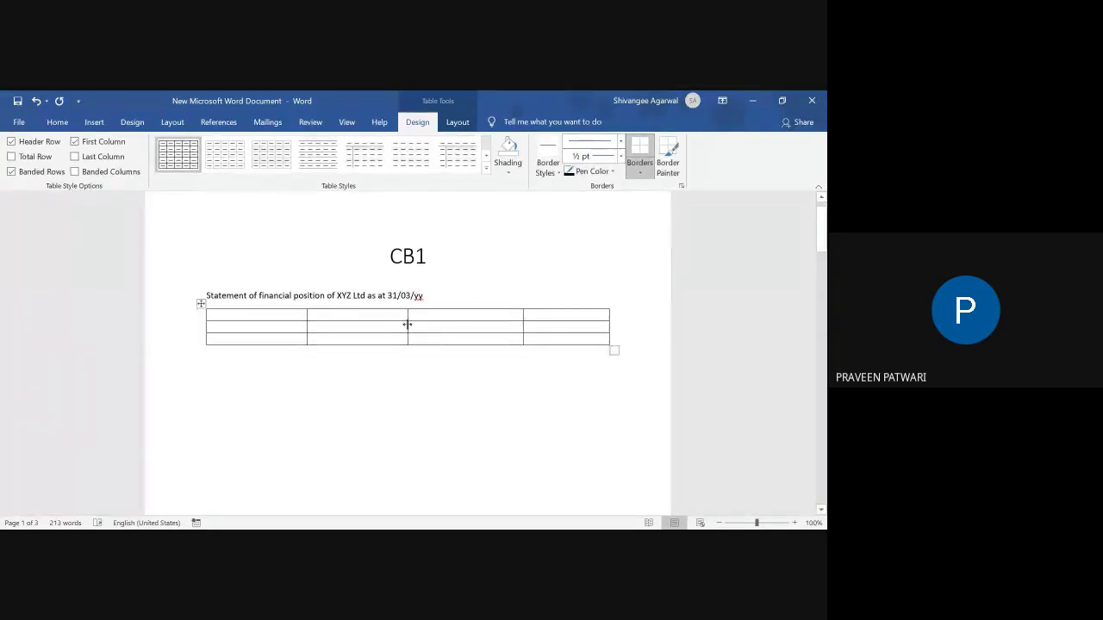
{"action": "left_click_drag", "start_coordinate": [408, 322], "coordinate": [443, 324]}
{"action": "left_click_drag", "start_coordinate": [307, 315], "coordinate": [370, 313]}
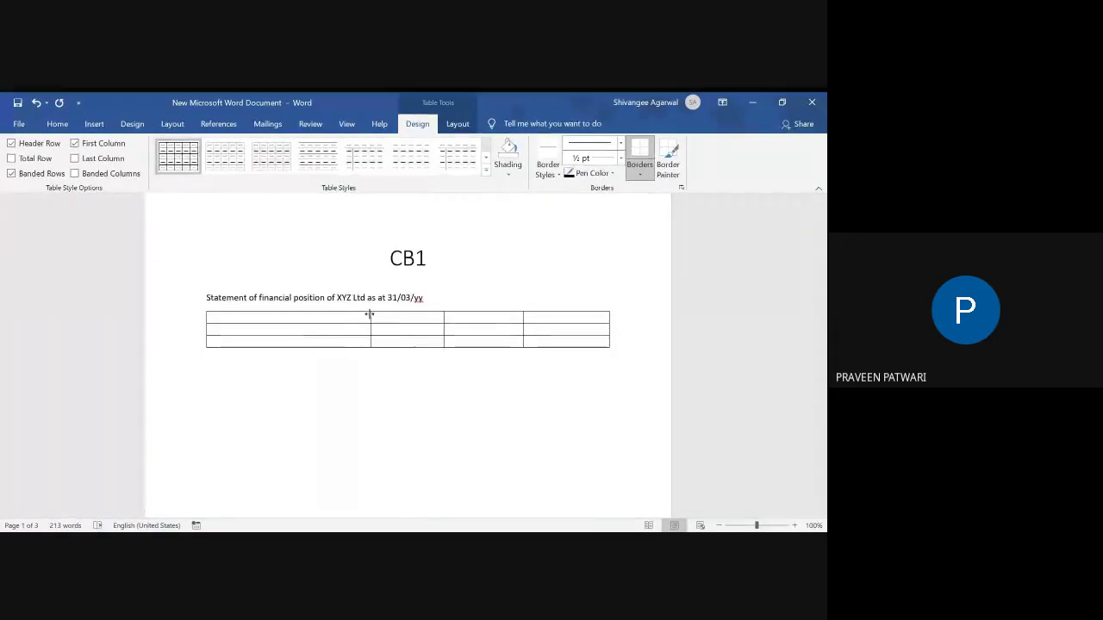
Step: Enter the headers "Particulars" and "Amt (in Rs)" in the first two cells of the table's top row
{"action": "left_click", "coordinate": [222, 316]}
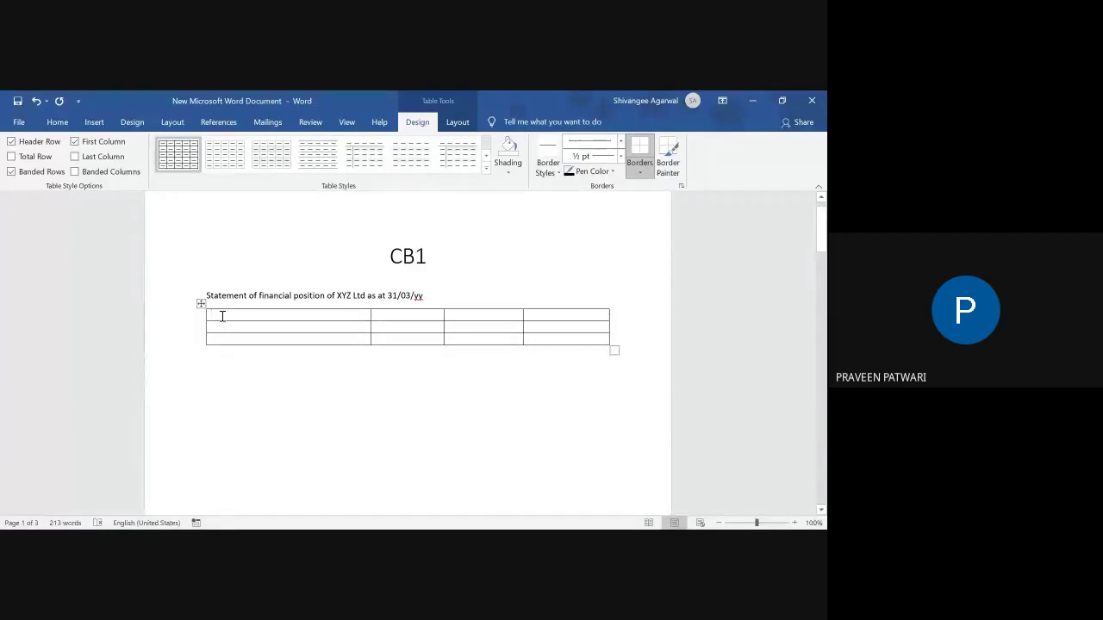
{"action": "type", "text": "Par"}
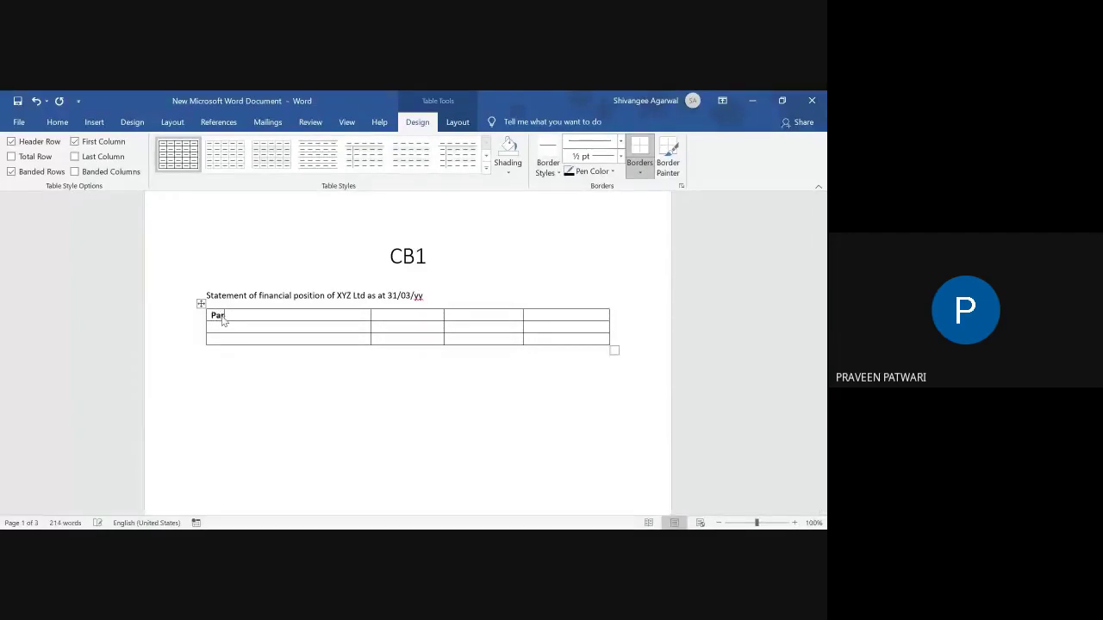
{"action": "type", "text": "ticulars"}
{"action": "key", "text": "Tab"}
{"action": "type", "text": "Amo"}
{"action": "key", "text": "BackSpace"}
{"action": "key", "text": "BackSpace"}
{"action": "key", "text": "BackSpace"}
{"action": "type", "text": "amt (In Rs)"}
Step: Copy the "Amt (in Rs)" header into the third and fourth cells of the header row
{"action": "key", "text": "ctrl+shift+Left"}
{"action": "key", "text": "ctrl+shift+Left"}
{"action": "key", "text": "ctrl+shift+Left"}
{"action": "key", "text": "ctrl+shift+Left"}
{"action": "key", "text": "ctrl+shift+Left"}
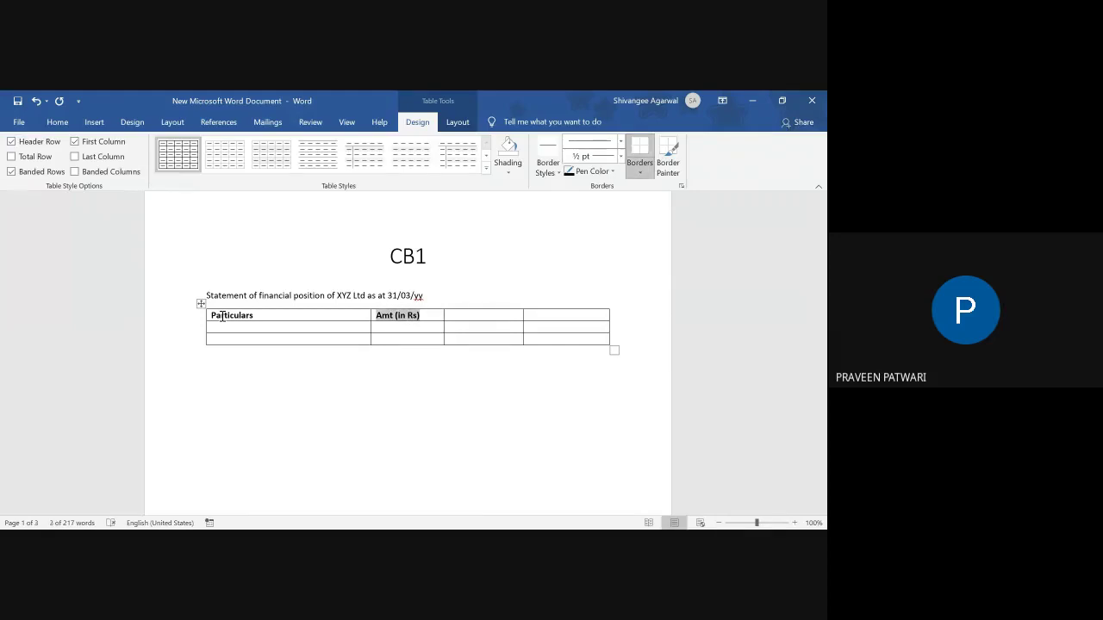
{"action": "key", "text": "ctrl+c"}
{"action": "key", "text": "Tab"}
{"action": "key", "text": "ctrl+v"}
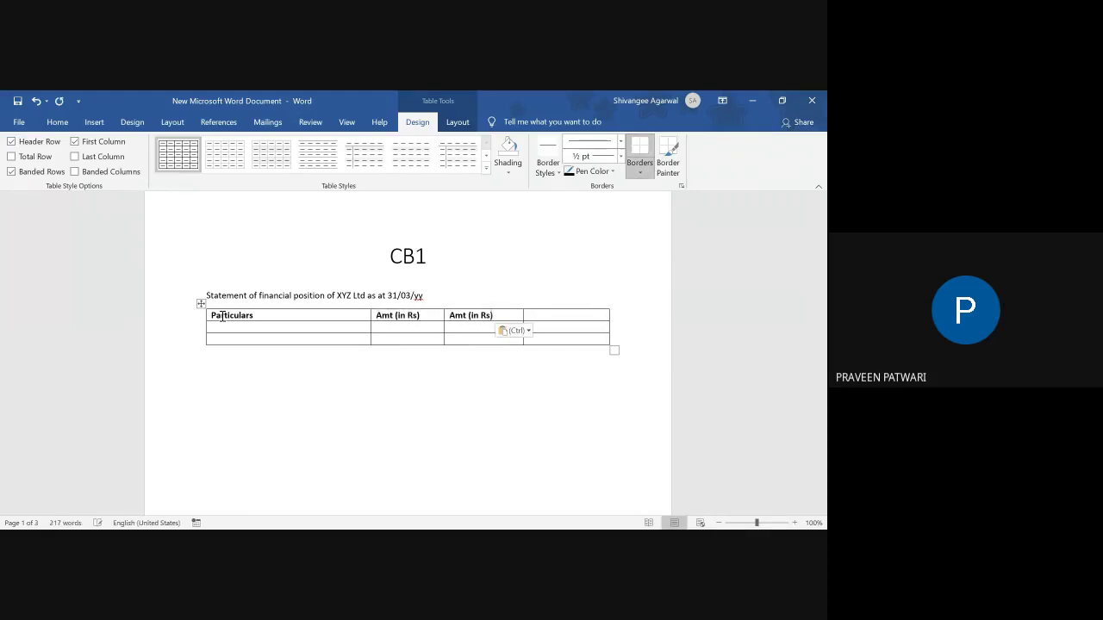
{"action": "key", "text": "Tab"}
{"action": "key", "text": "ctrl+v"}
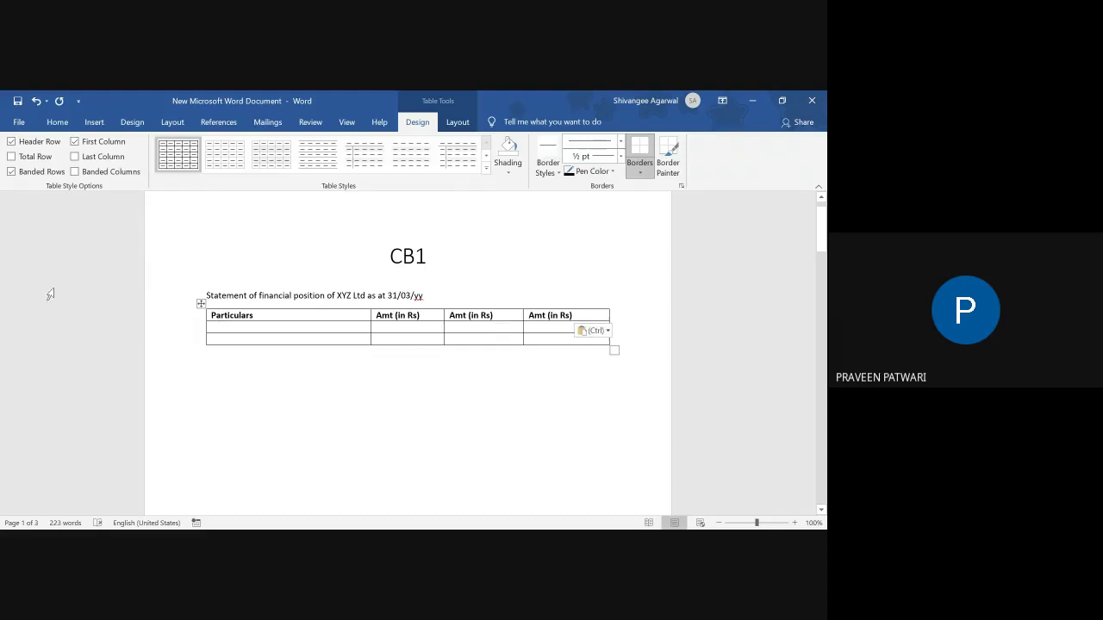
Step: Enter "ASSETS" in the Particulars column directly below the header row
{"action": "left_click", "coordinate": [221, 328]}
{"action": "type", "text": "A"}
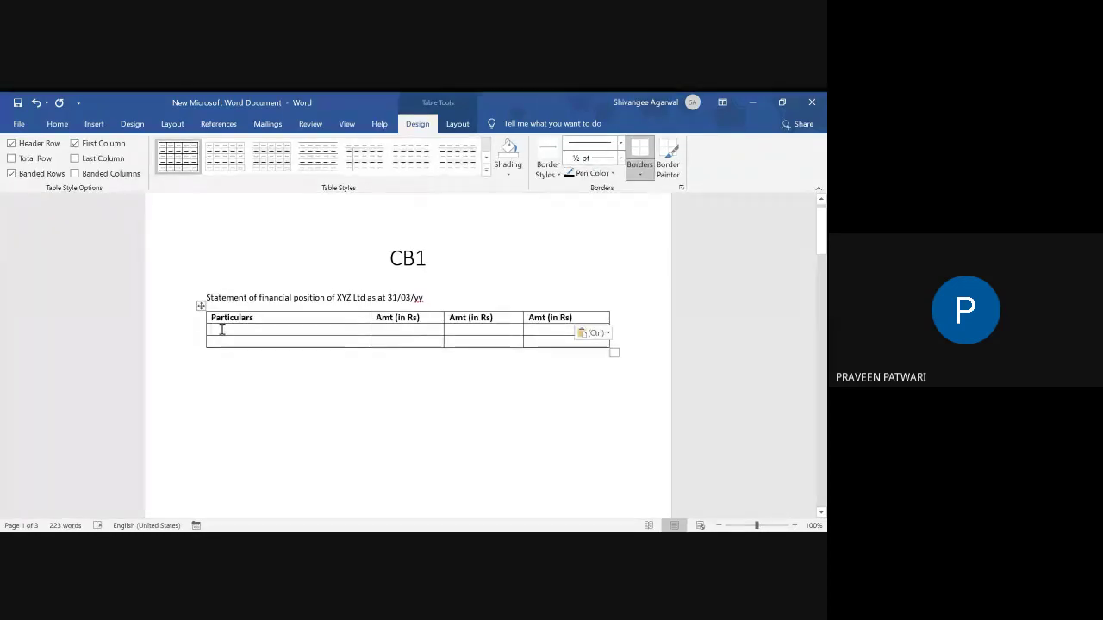
{"action": "type", "text": "SSETS"}
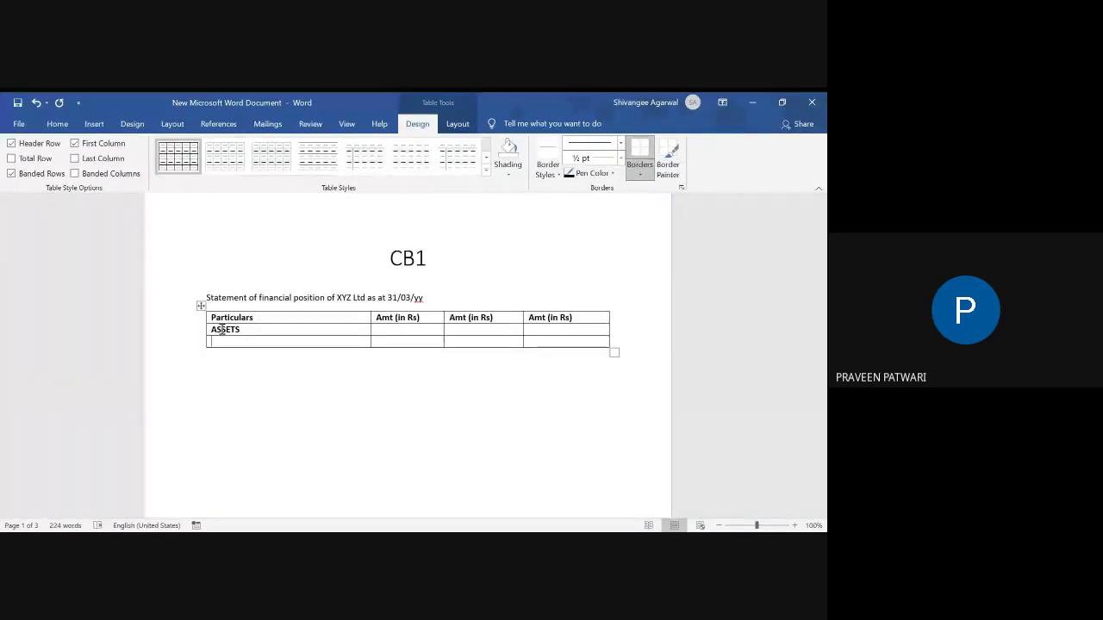
Step: Enter "Non-Current Assets" as an underlined subheading in the row below ASSETS
{"action": "type", "text": "Non-"}
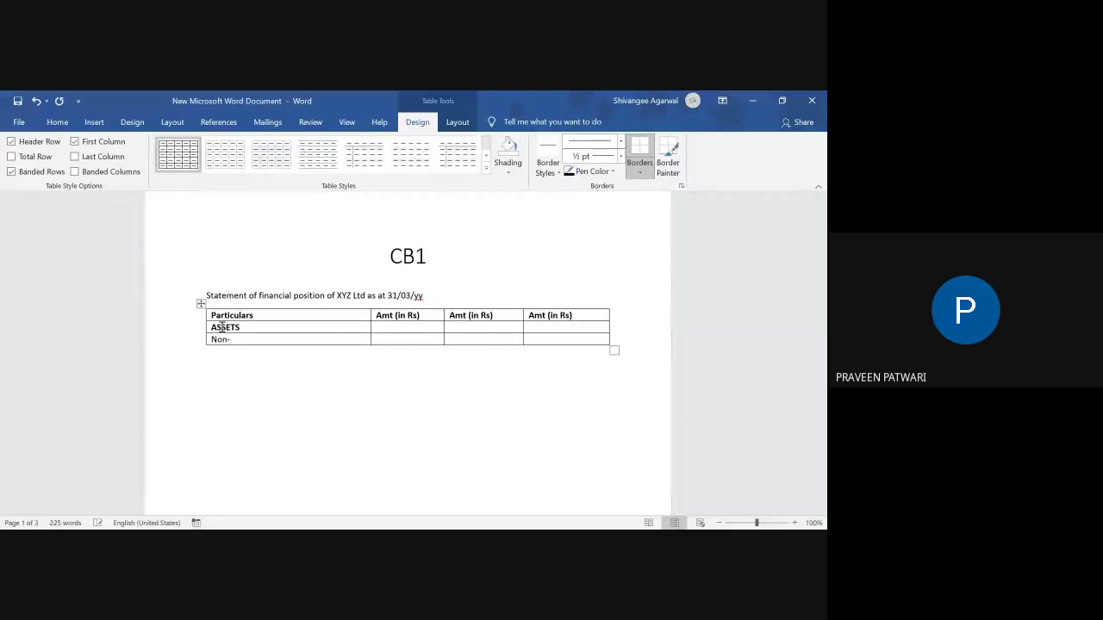
{"action": "type", "text": "Current Assers"}
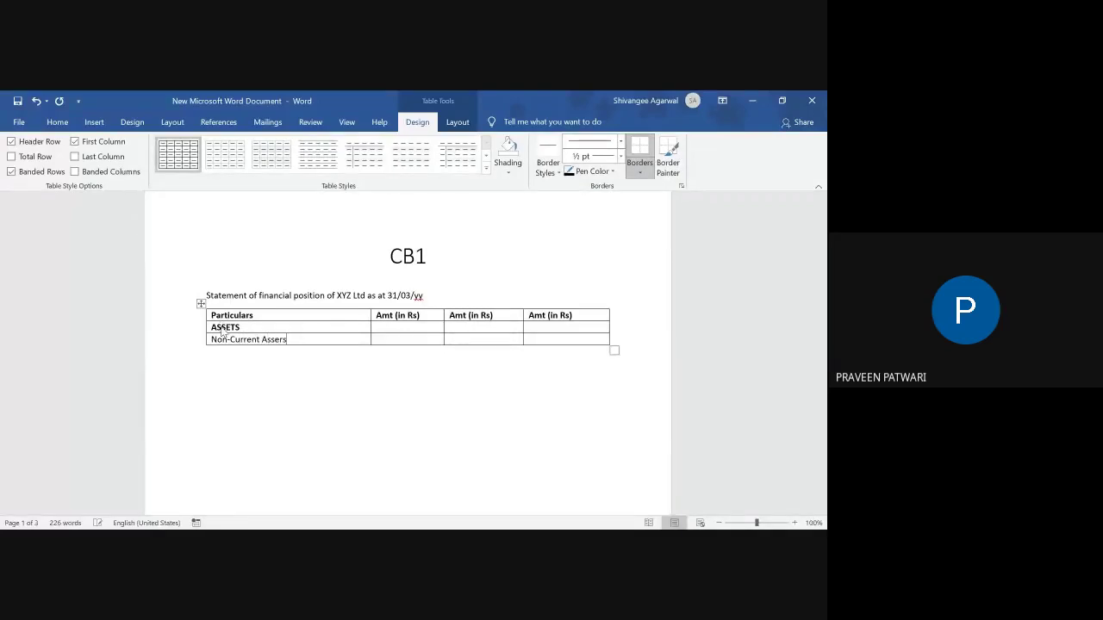
{"action": "key", "text": "shift+End"}
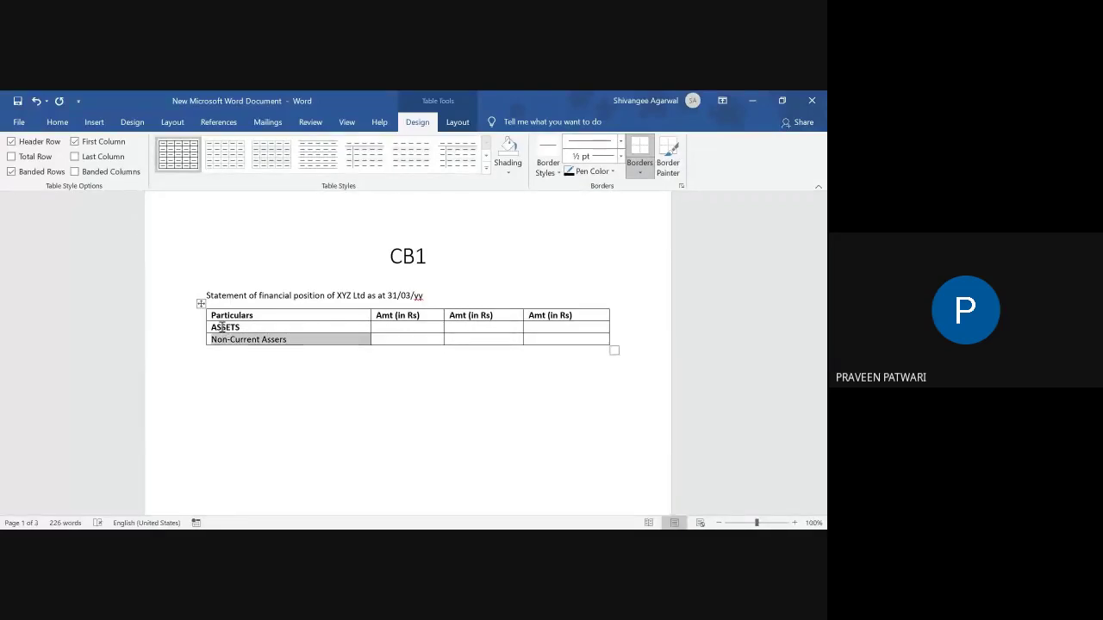
{"action": "key", "text": "ctrl+u"}
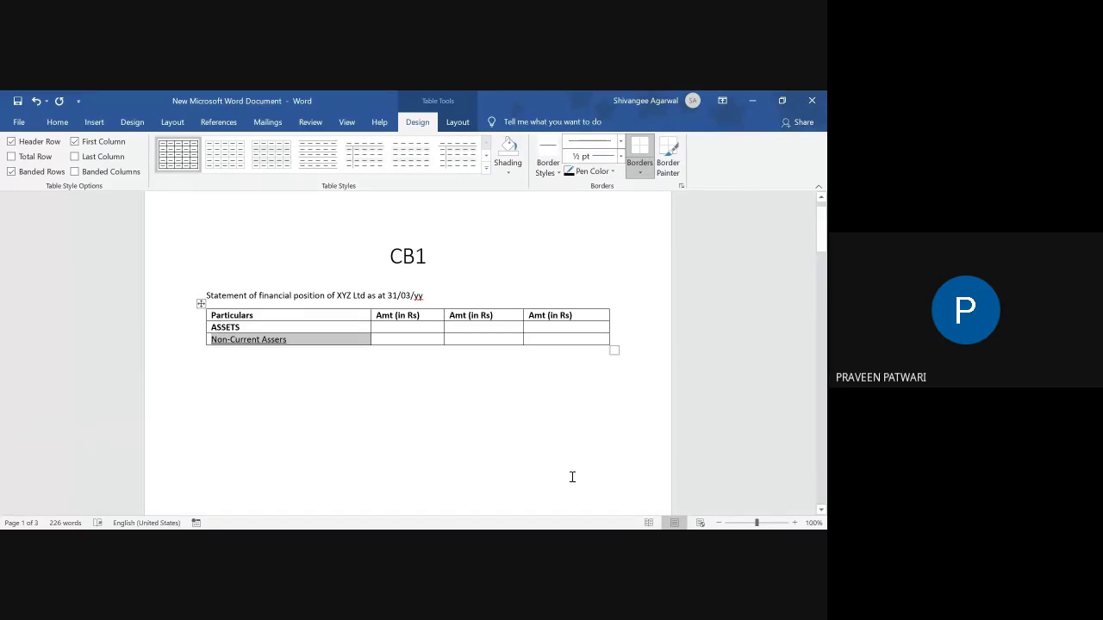
{"action": "left_click", "coordinate": [290, 341]}
{"action": "key", "text": "BackSpace"}
{"action": "key", "text": "BackSpace"}
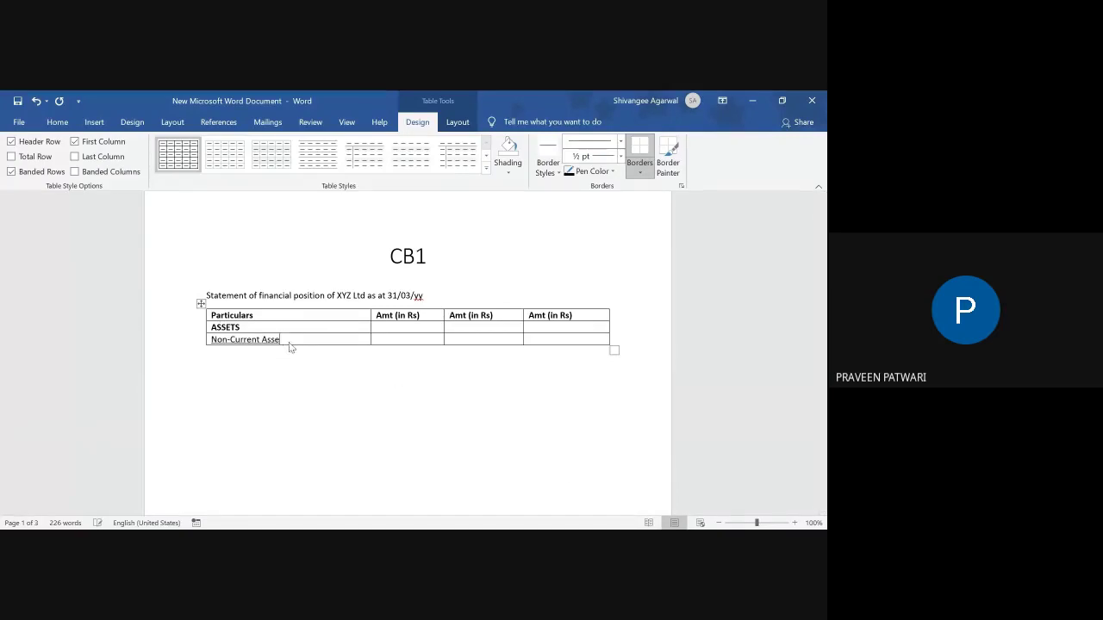
{"action": "type", "text": "ts"}
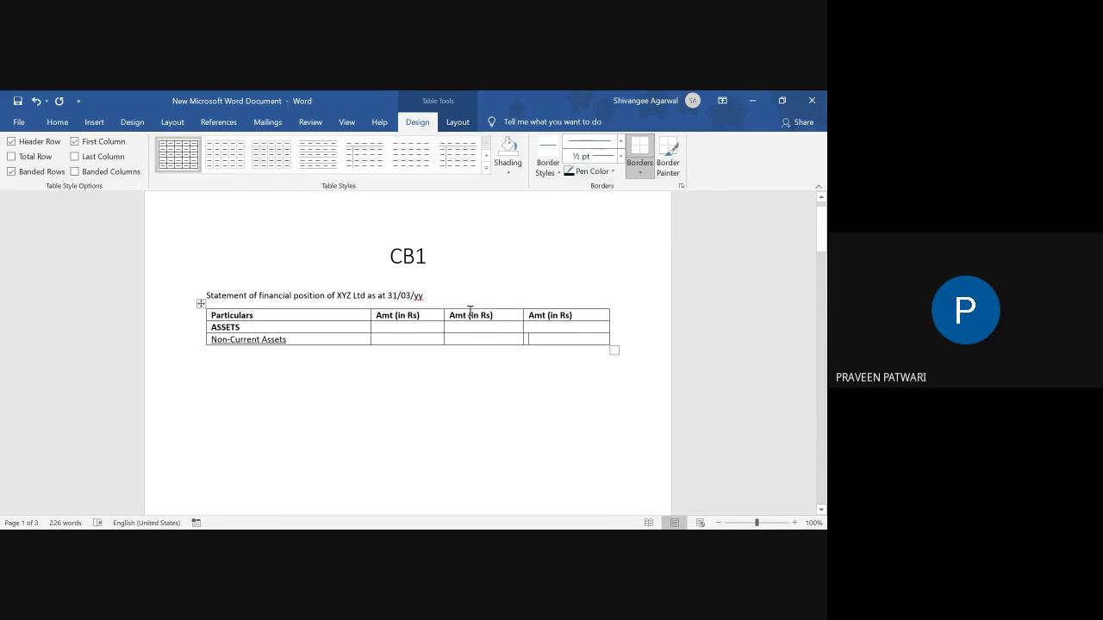
Step: Add three empty rows to the end of the table
{"action": "key", "text": "Tab"}
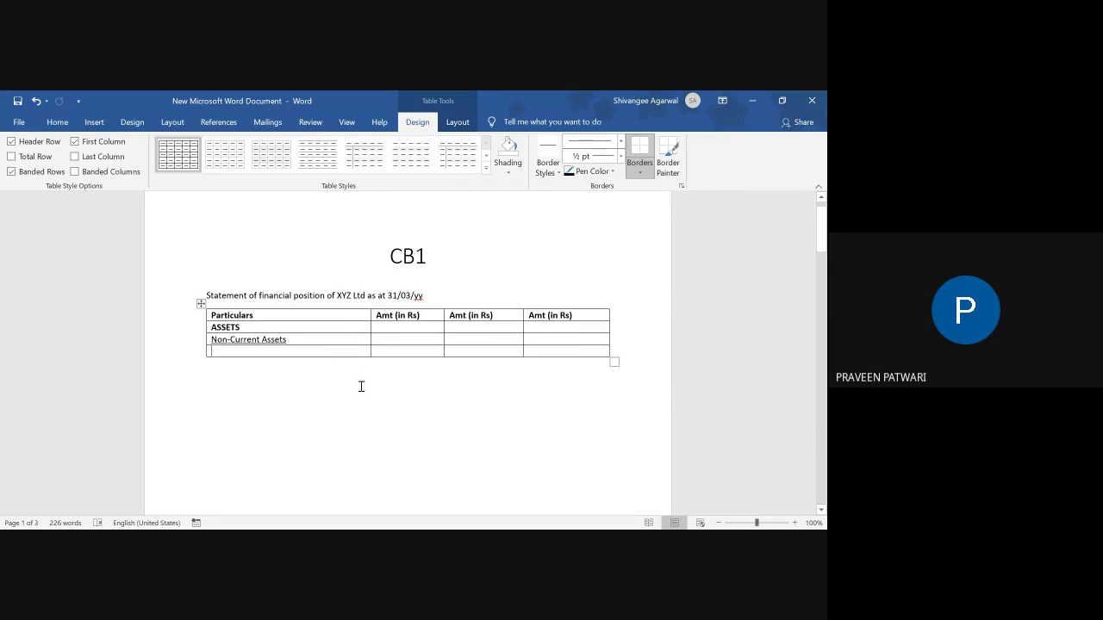
{"action": "key", "text": "Tab"}
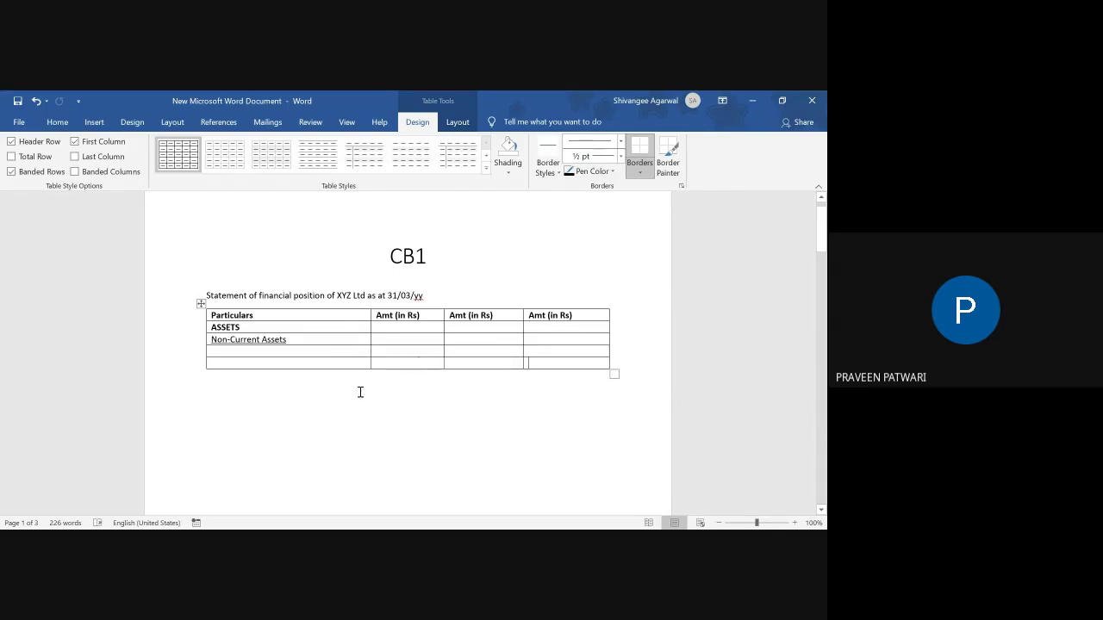
{"action": "key", "text": "Tab"}
Step: Add "Property, plant and equipment" without underline on a new line in the Non-Current Assets cell
{"action": "left_click", "coordinate": [327, 342]}
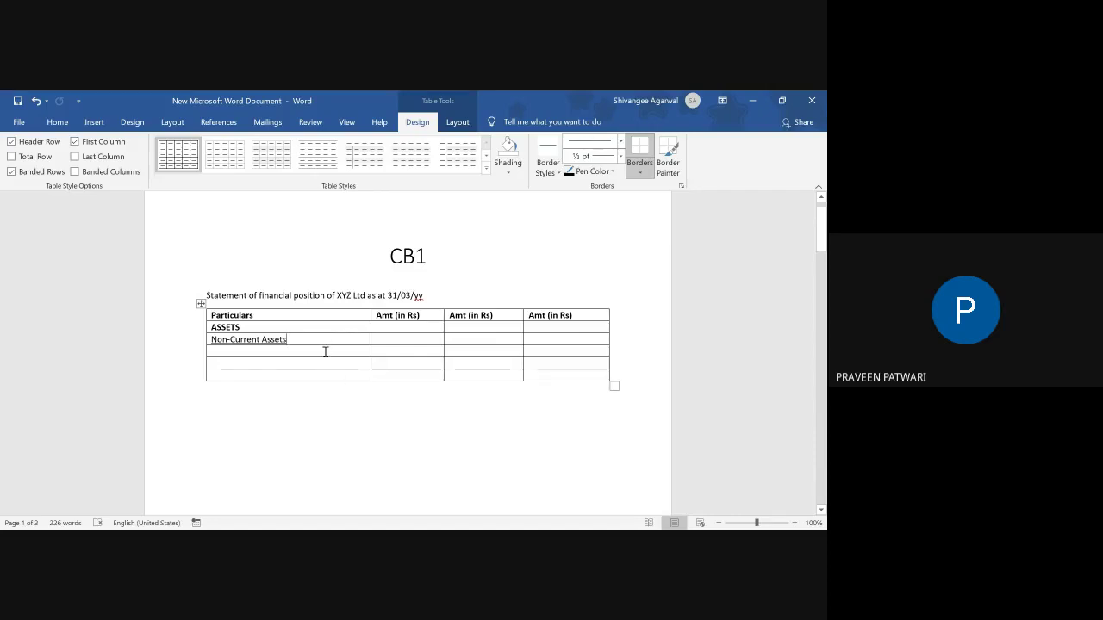
{"action": "key", "text": "Return"}
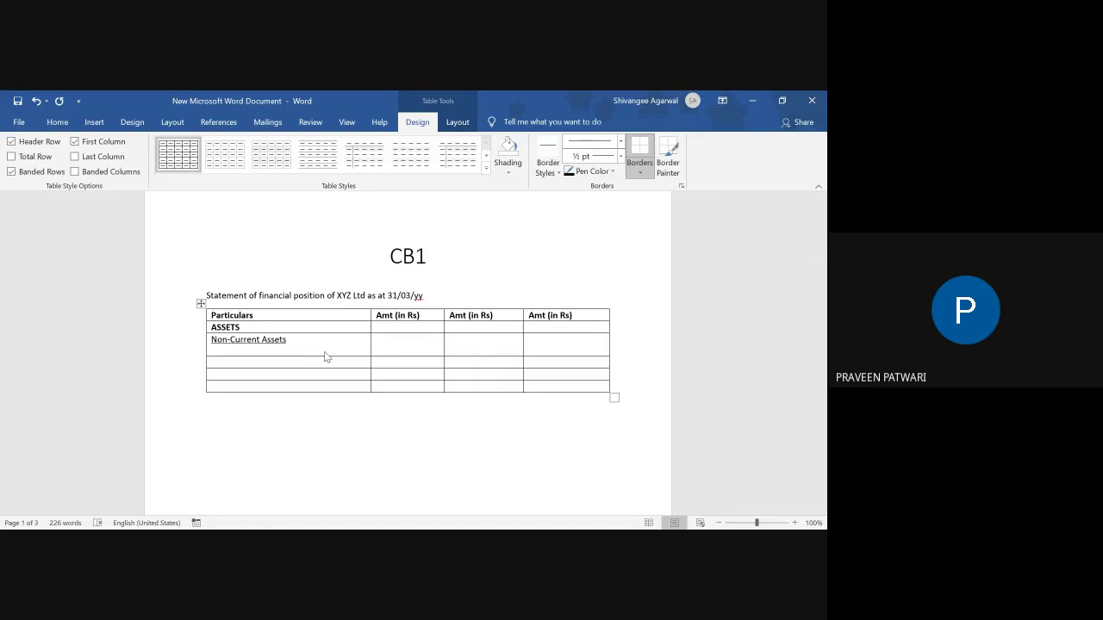
{"action": "type", "text": "Property, plant and equipment"}
{"action": "key", "text": "ctrl+shift+Left"}
{"action": "key", "text": "ctrl+shift+Left"}
{"action": "key", "text": "ctrl+shift+Left"}
{"action": "key", "text": "ctrl+shift+Left"}
{"action": "key", "text": "ctrl+shift+Left"}
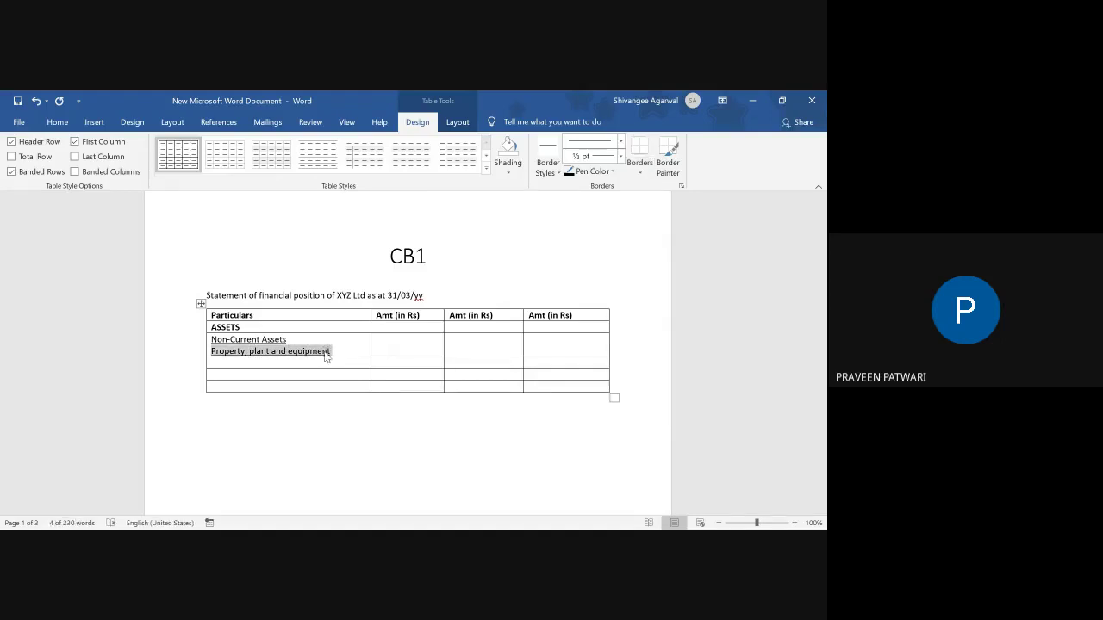
{"action": "left_click", "coordinate": [325, 357]}
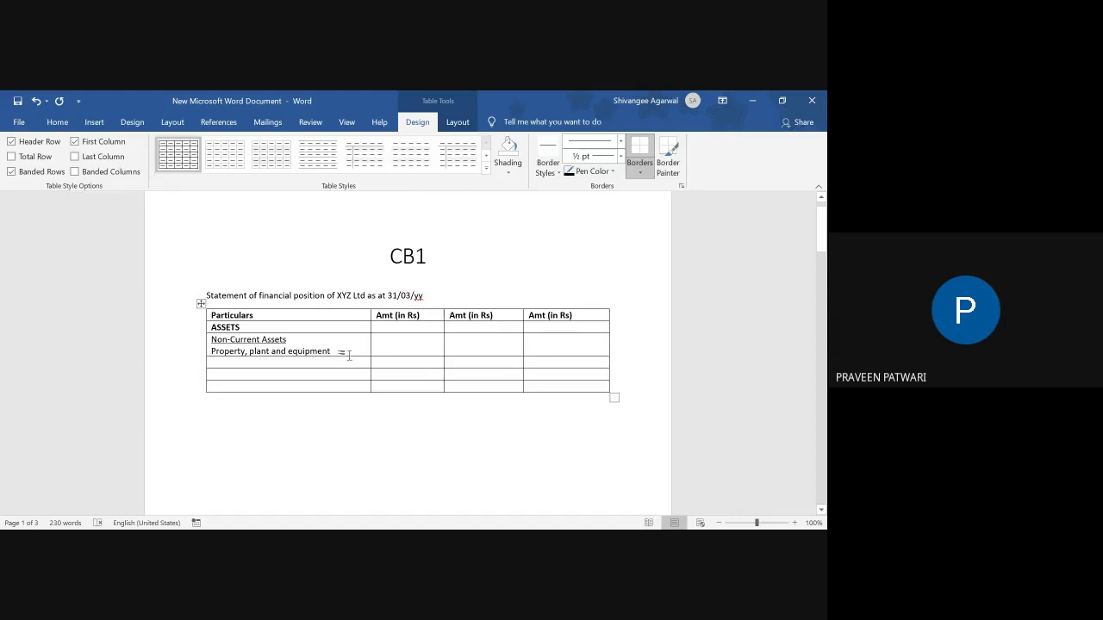
Step: Enter 20,000 in the first amount column beside Property, plant and equipment, leaving no blank lines after it
{"action": "left_click", "coordinate": [397, 349]}
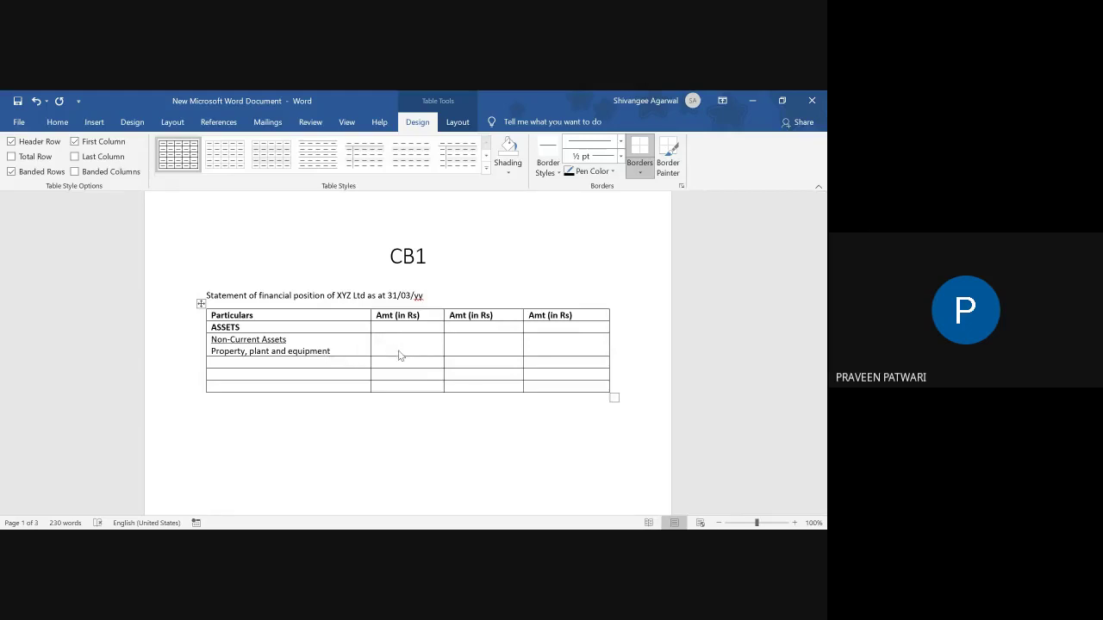
{"action": "type", "text": "20,000"}
{"action": "key", "text": "Return"}
{"action": "key", "text": "Return"}
{"action": "key", "text": "Return"}
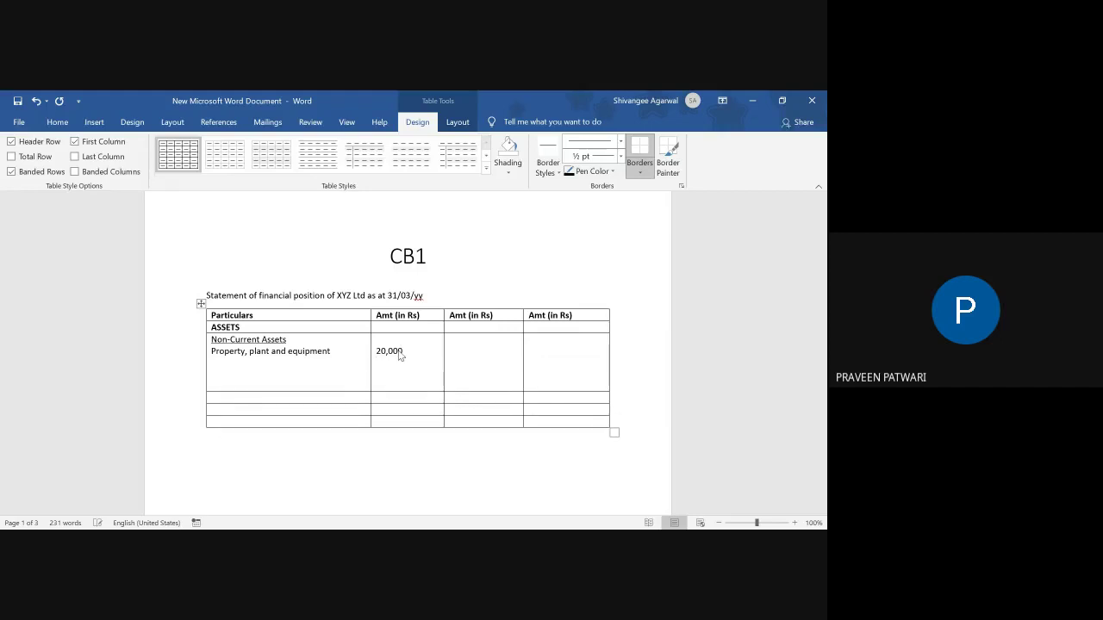
{"action": "key", "text": "BackSpace"}
{"action": "key", "text": "BackSpace"}
{"action": "key", "text": "BackSpace"}
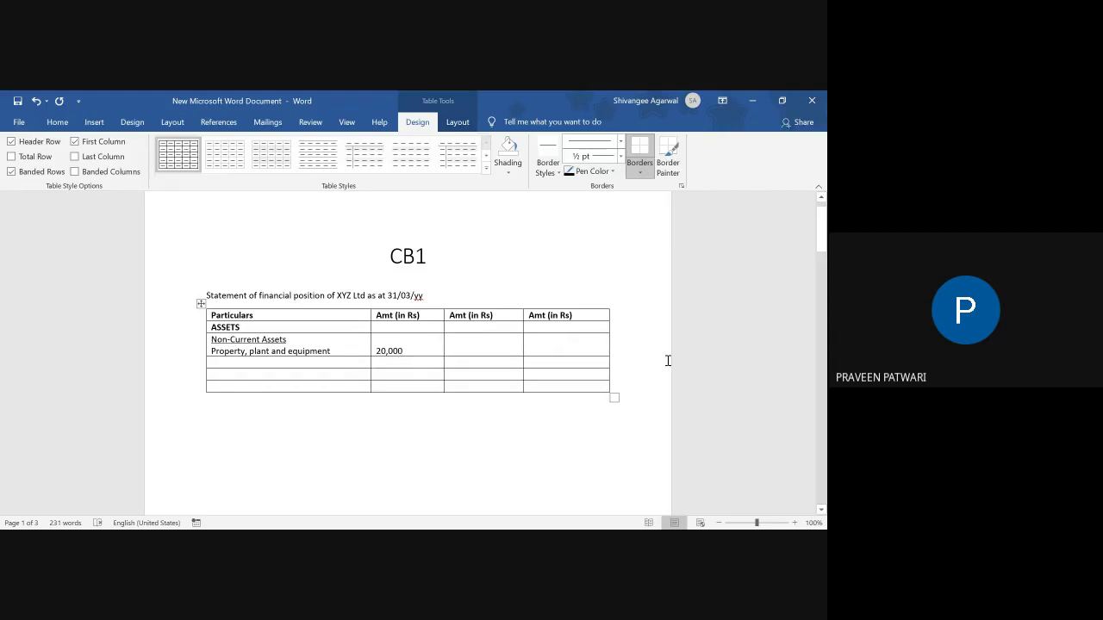
Step: Add an "Intangible assets" line below Property, plant and equipment, with 10,000 in the first amount column
{"action": "left_click", "coordinate": [591, 358]}
{"action": "left_click", "coordinate": [331, 350]}
{"action": "key", "text": "Return"}
{"action": "type", "text": "In"}
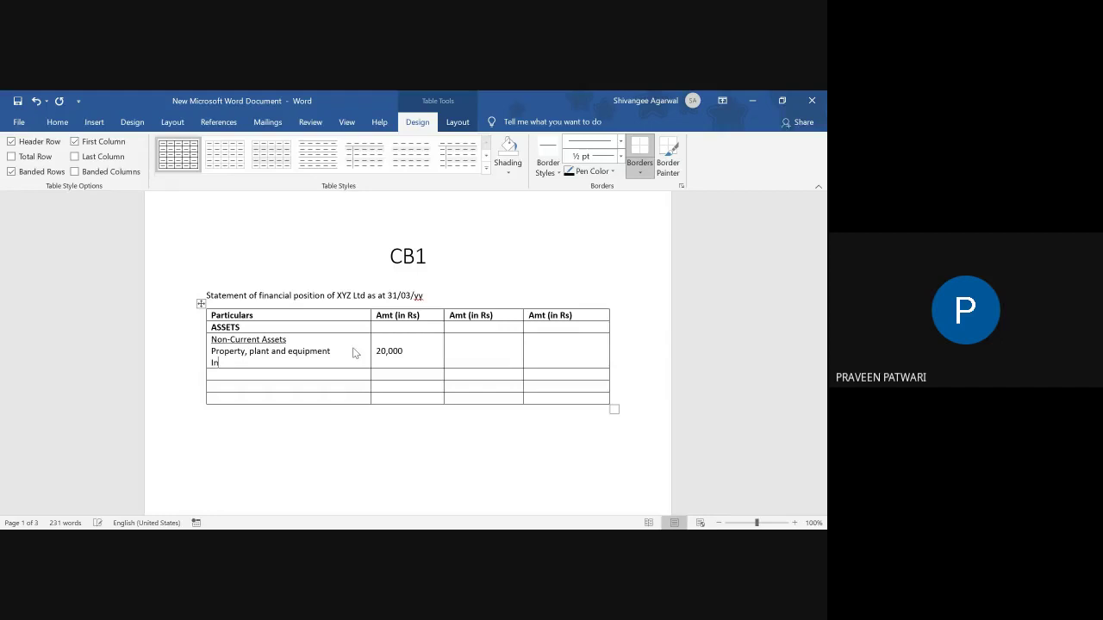
{"action": "type", "text": "tangible assets"}
{"action": "left_click", "coordinate": [403, 352]}
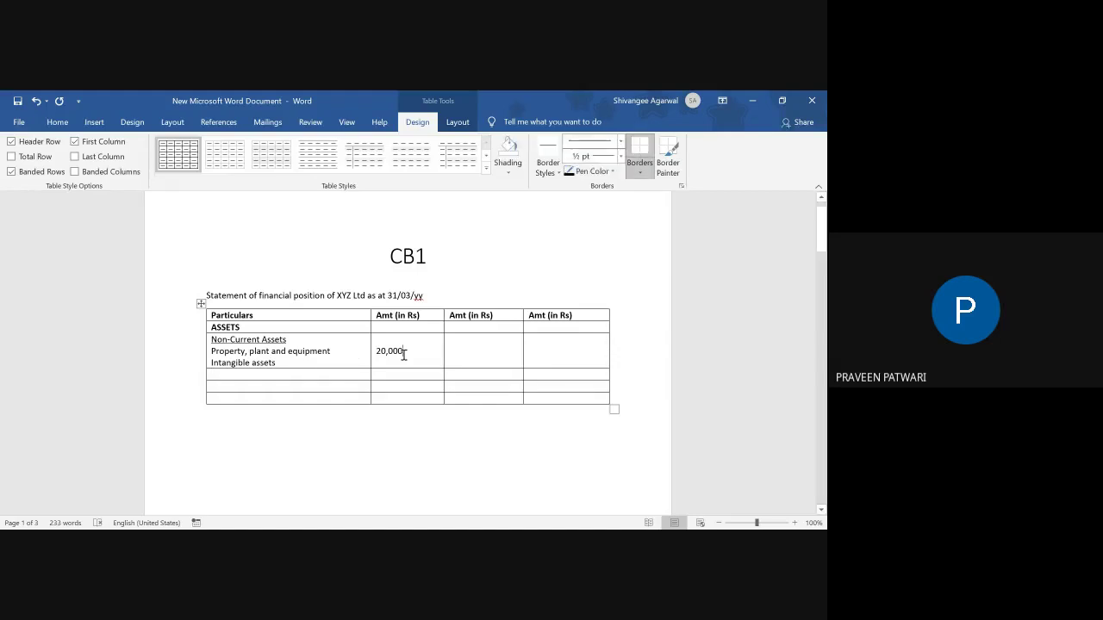
{"action": "key", "text": "Return"}
{"action": "type", "text": "10,000"}
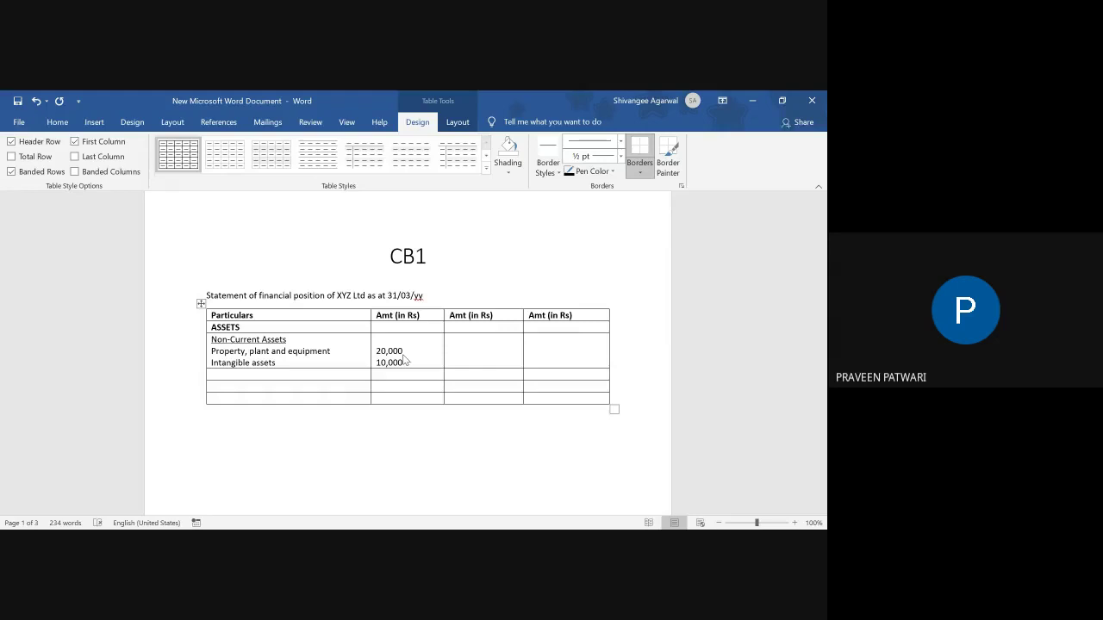
Step: Enter 30,000 in the second amount column beside Intangible assets
{"action": "type", "text": "30,000"}
Step: Add a bold "Total Assets" label without underline in the second row below Intangible assets, with XX in the last amount column
{"action": "left_click", "coordinate": [250, 385]}
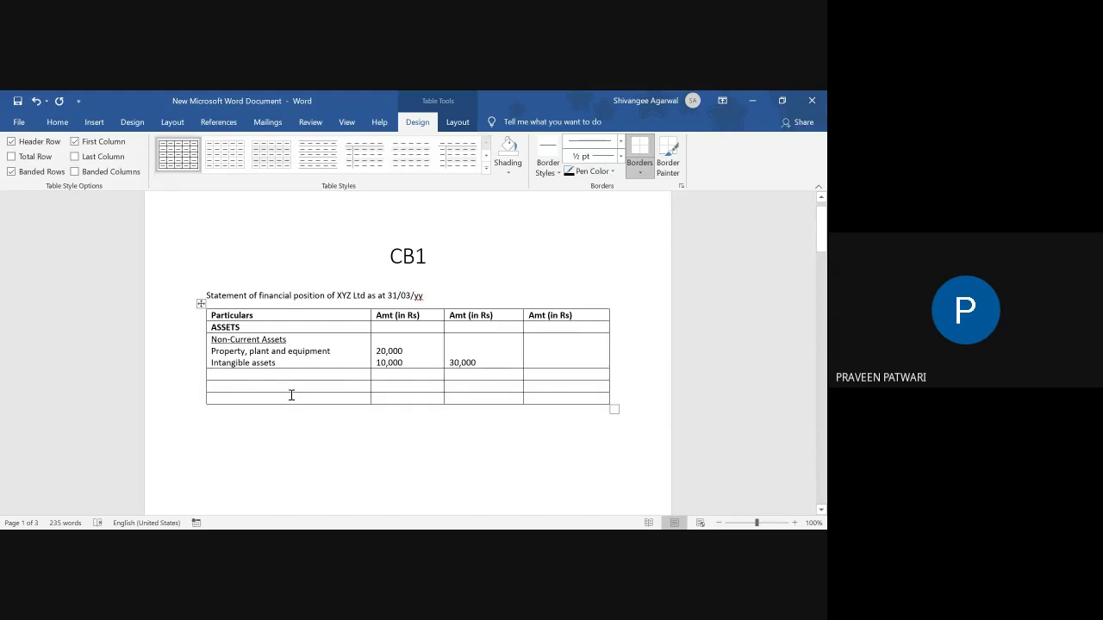
{"action": "type", "text": "Total Ass"}
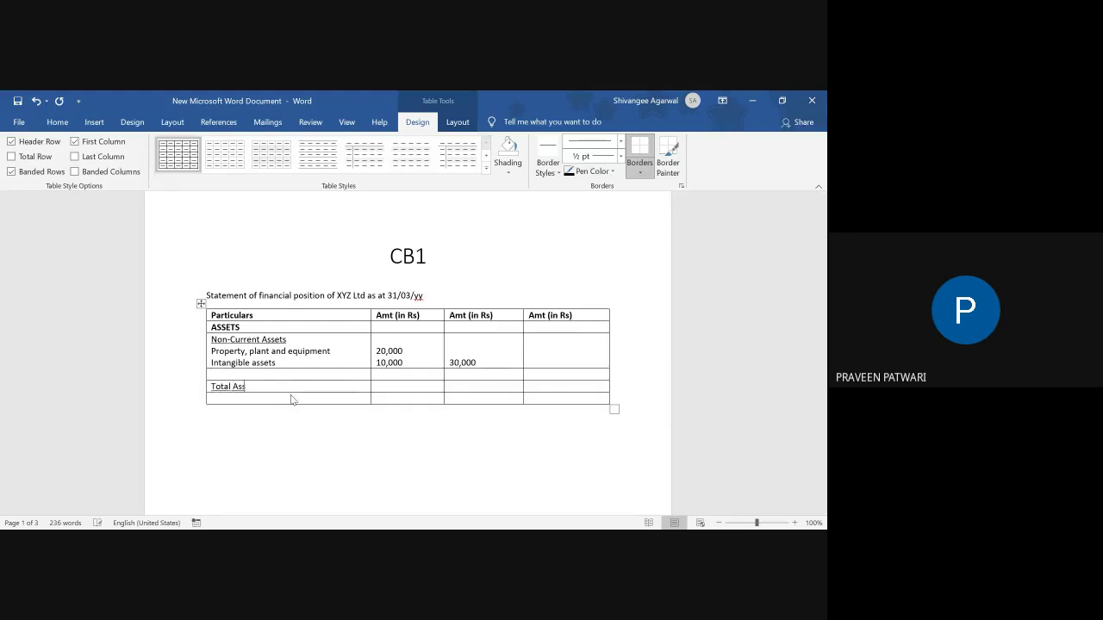
{"action": "type", "text": "ets"}
{"action": "key", "text": "ctrl+shift+Left"}
{"action": "key", "text": "ctrl+shift+Left"}
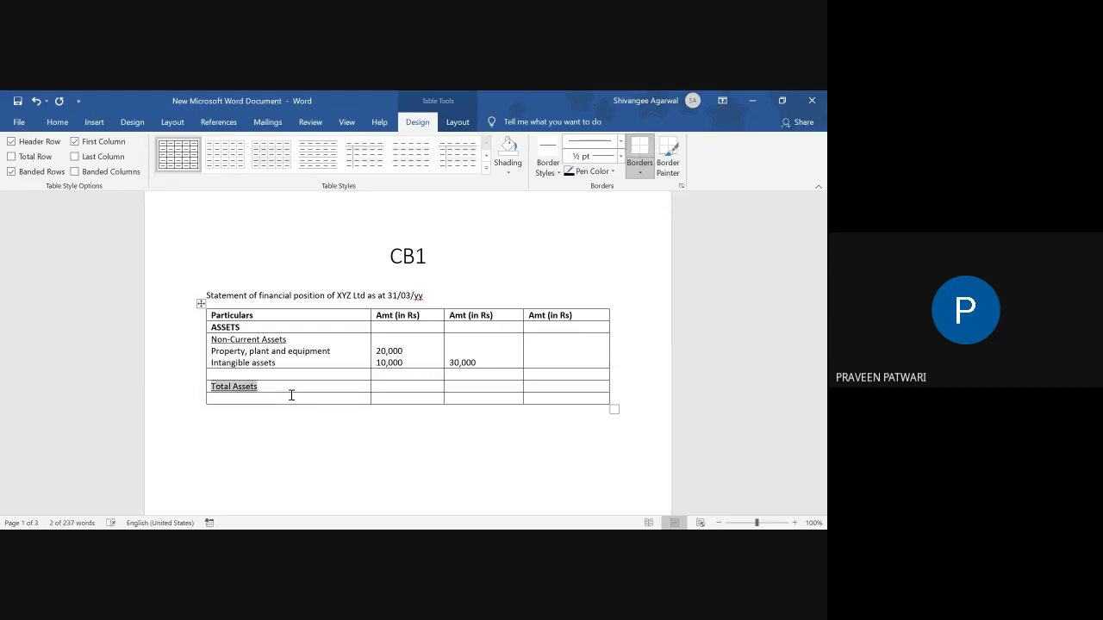
{"action": "key", "text": "ctrl+b"}
{"action": "key", "text": "ctrl+u"}
{"action": "key", "text": "Tab"}
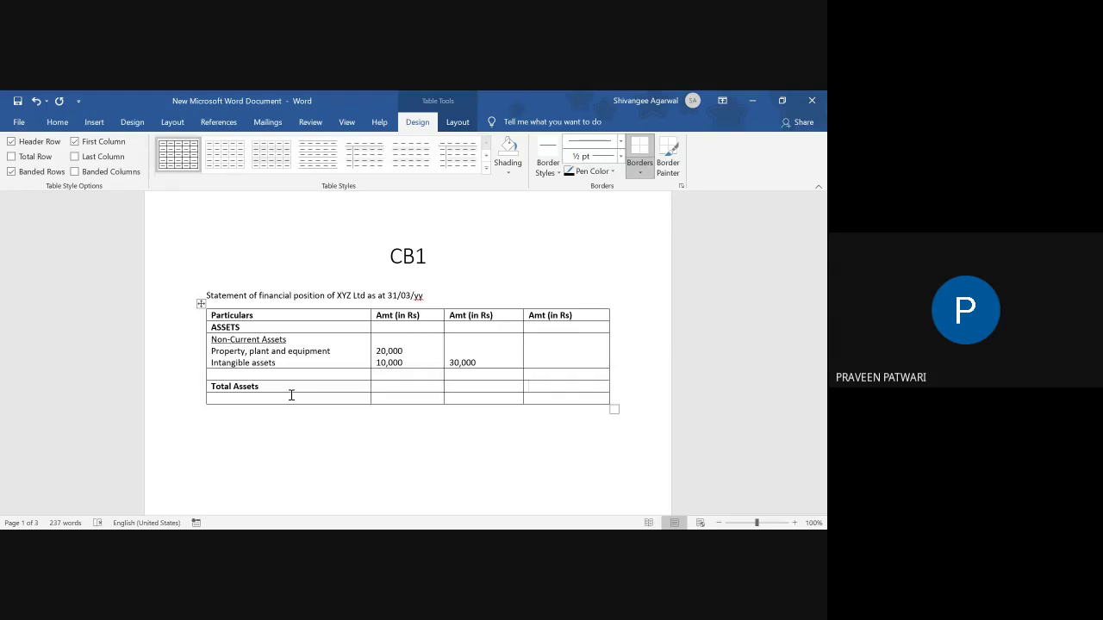
{"action": "type", "text": "XX"}
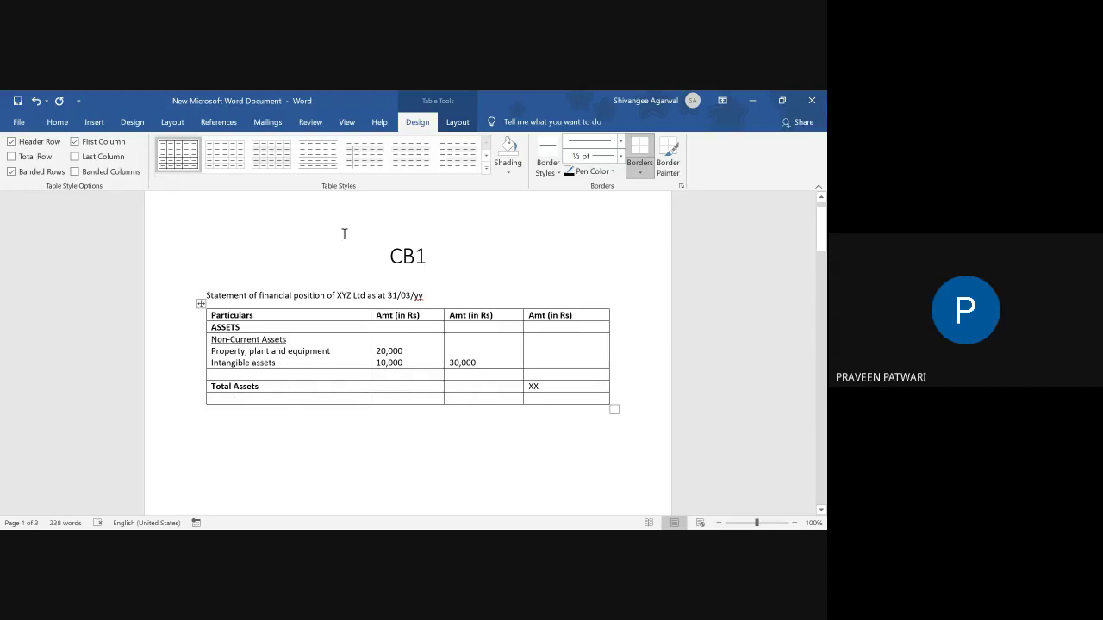
{"action": "left_click", "coordinate": [93, 122]}
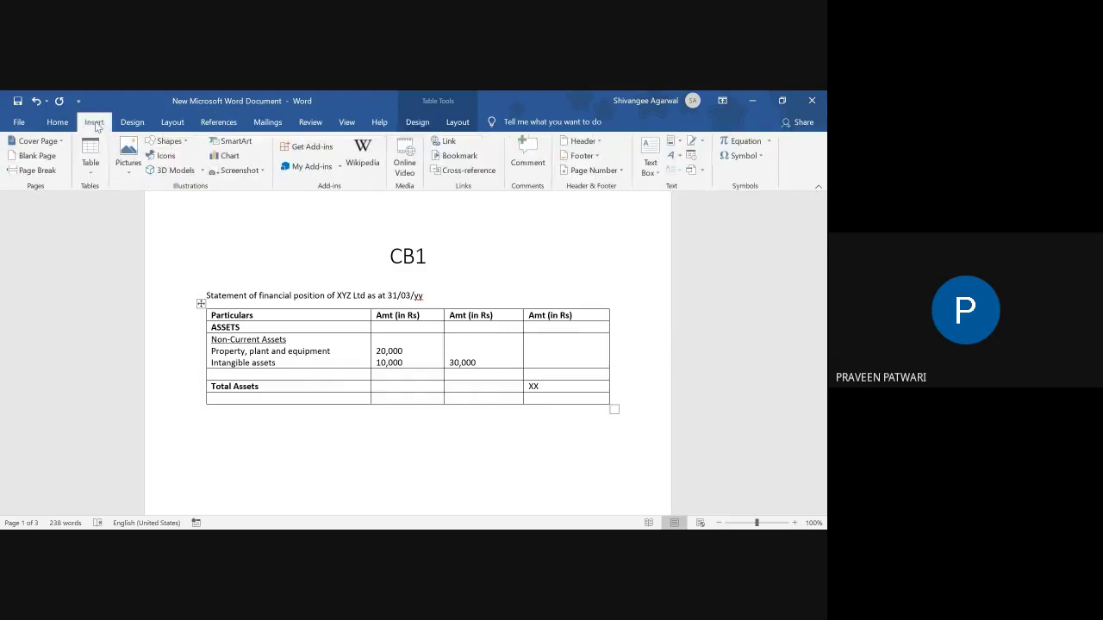
{"action": "left_click", "coordinate": [93, 160]}
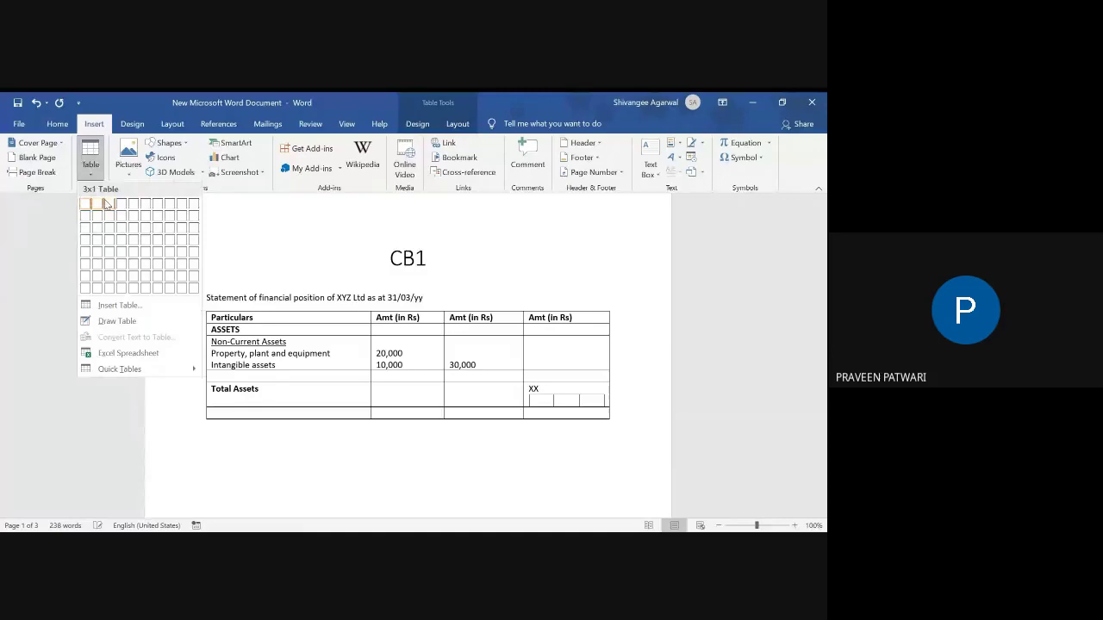
{"action": "left_click", "coordinate": [540, 454]}
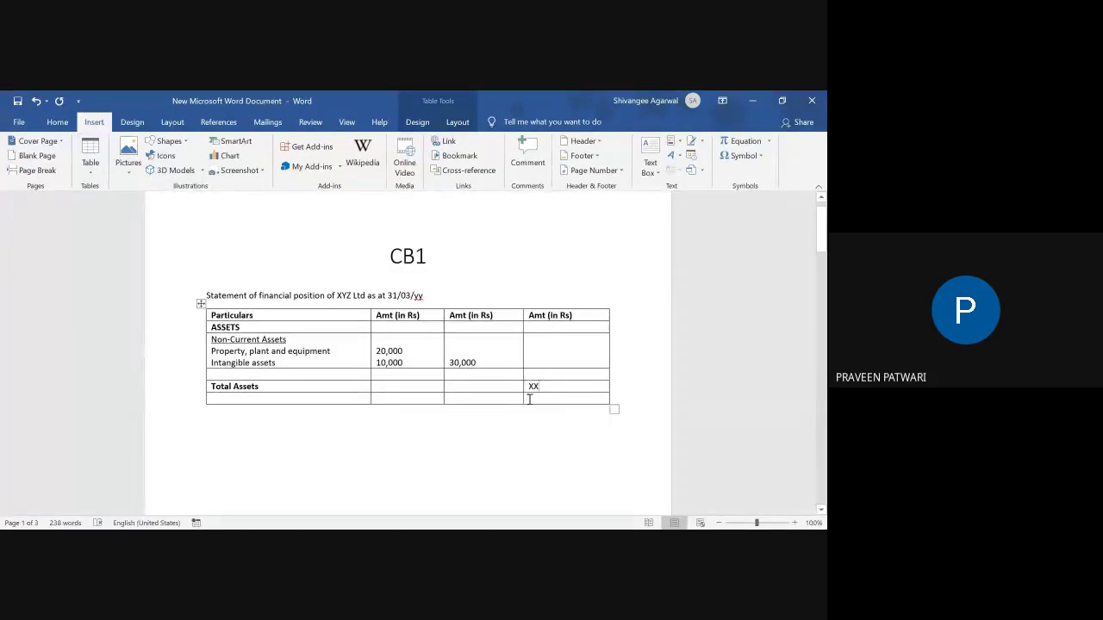
Step: Insert a column between the second and third amount columns and undo the insertion
{"action": "mouse_move", "coordinate": [523, 306]}
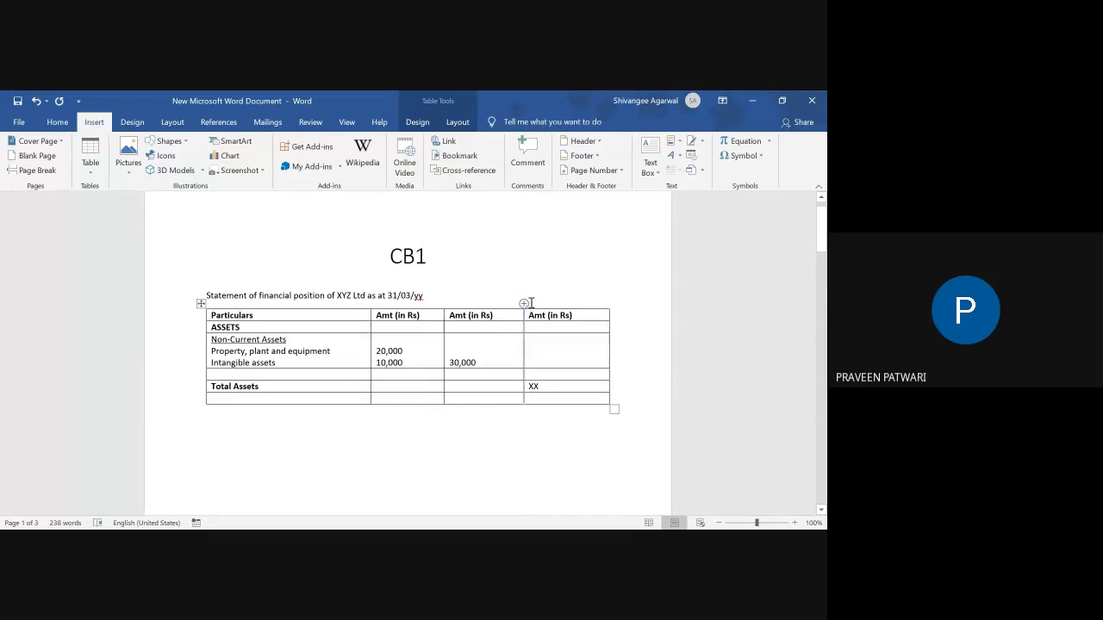
{"action": "left_click", "coordinate": [524, 304]}
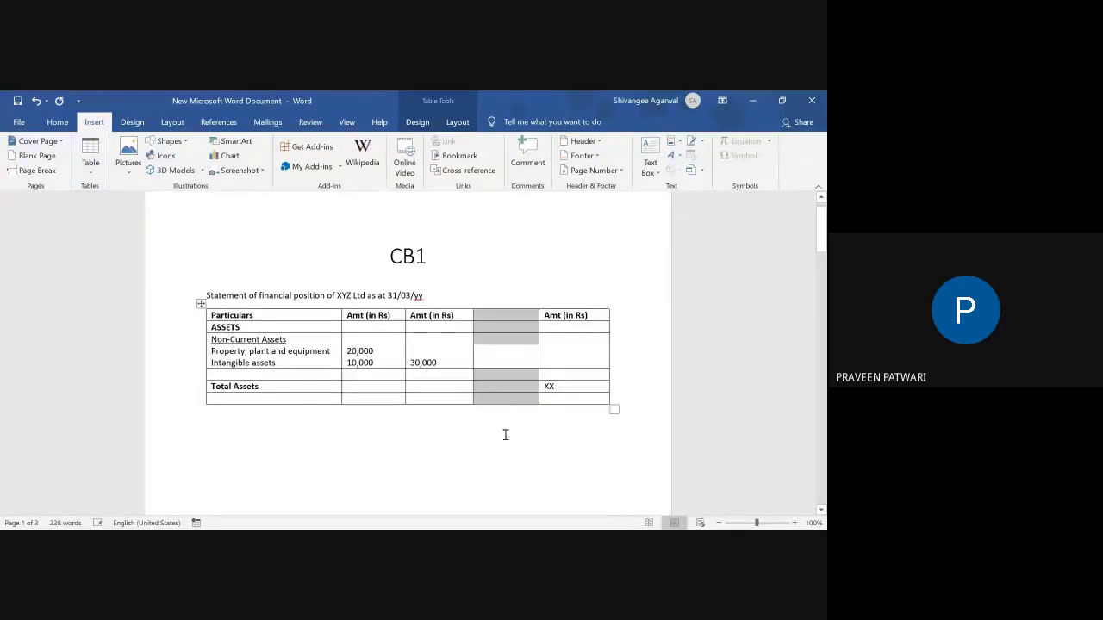
{"action": "key", "text": "ctrl+z"}
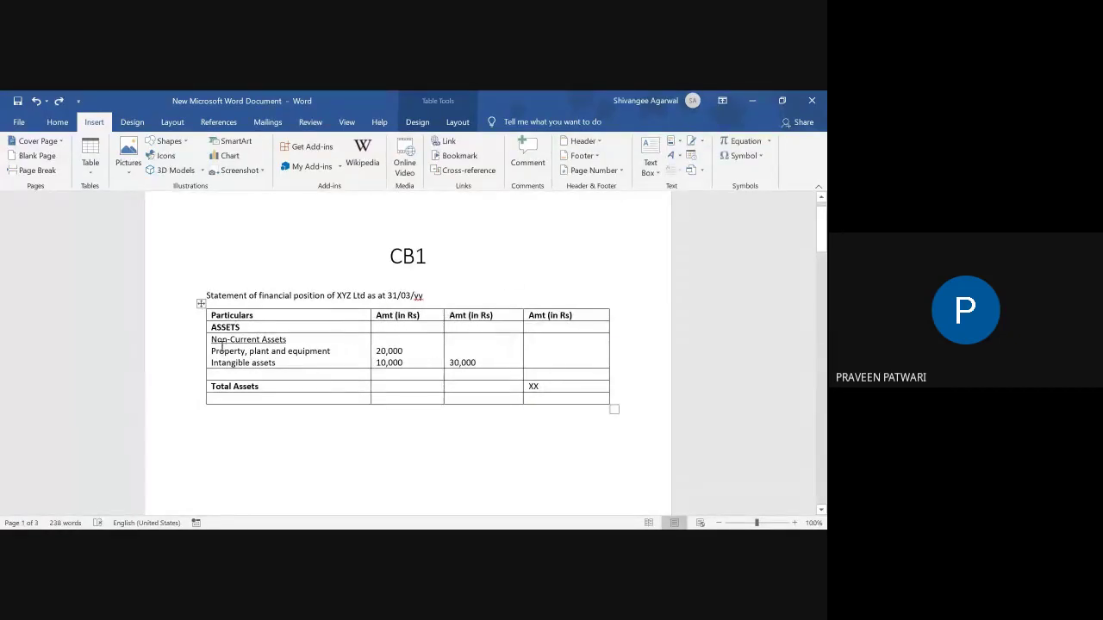
Step: Insert an empty row below the ASSETS row and undo the insertion
{"action": "mouse_move", "coordinate": [207, 342]}
{"action": "left_click", "coordinate": [201, 333]}
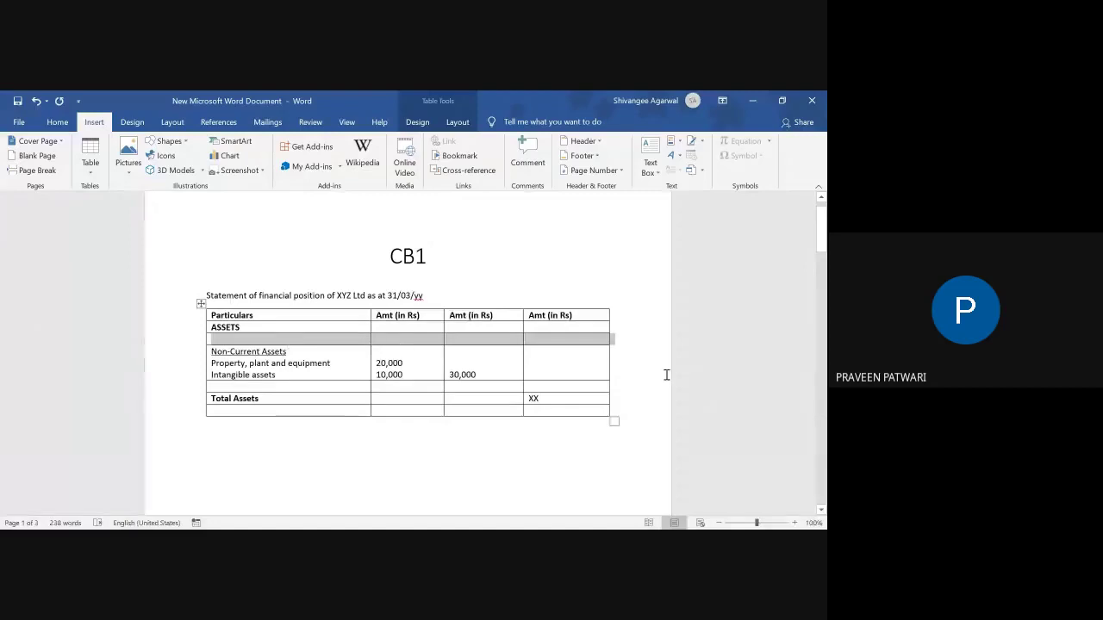
{"action": "key", "text": "ctrl+z"}
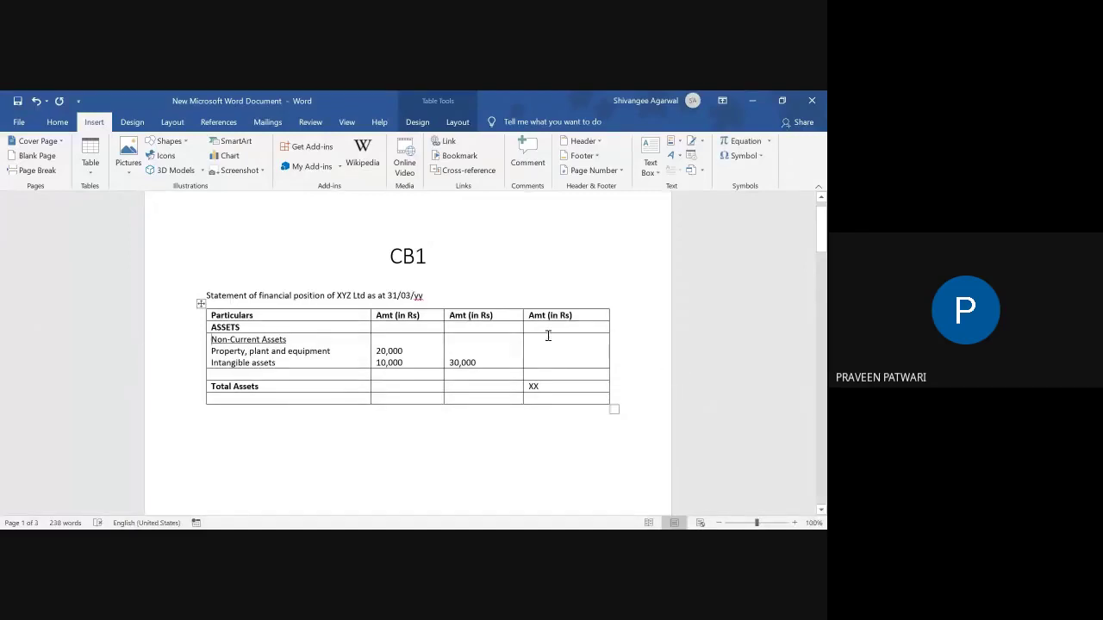
Step: Delete the second amount column from the table and undo the deletion
{"action": "left_click", "coordinate": [480, 308]}
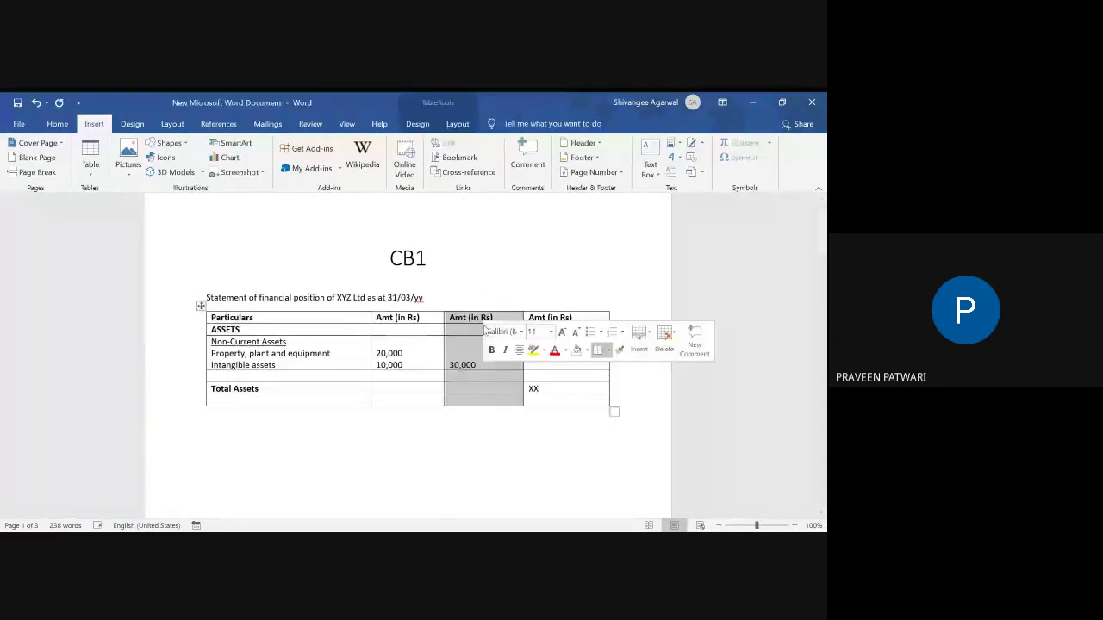
{"action": "left_click", "coordinate": [514, 449]}
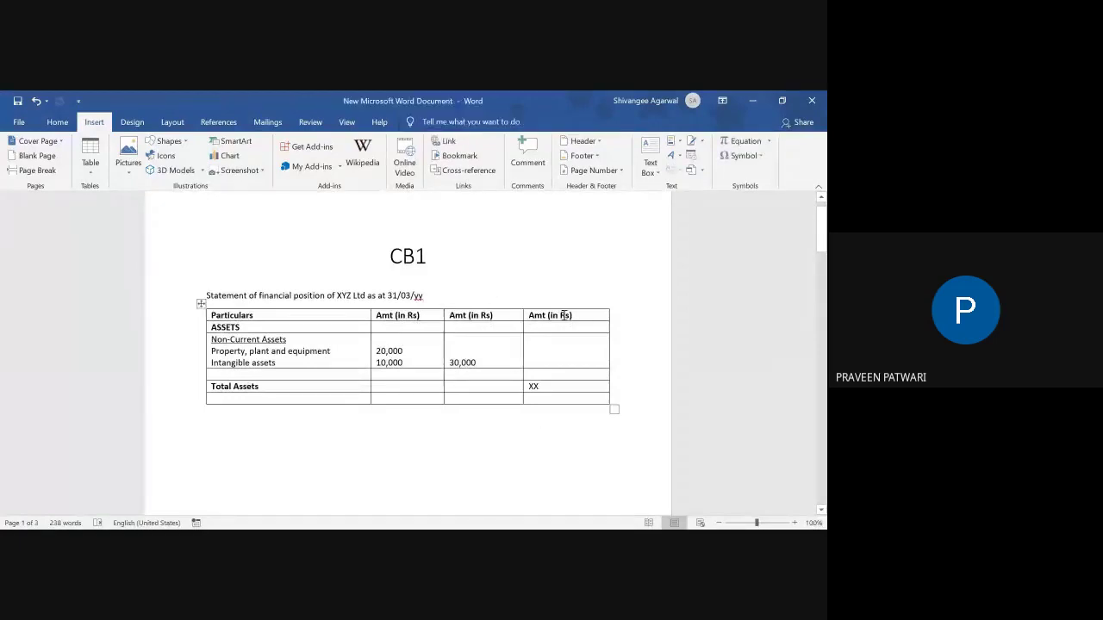
{"action": "left_click", "coordinate": [464, 306]}
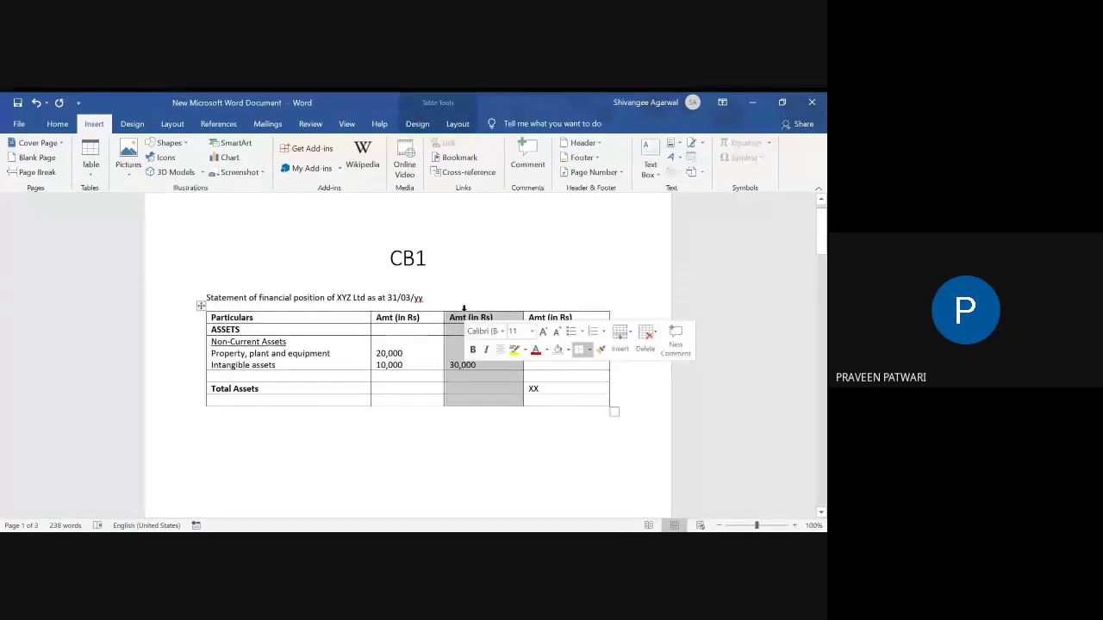
{"action": "key", "text": "BackSpace"}
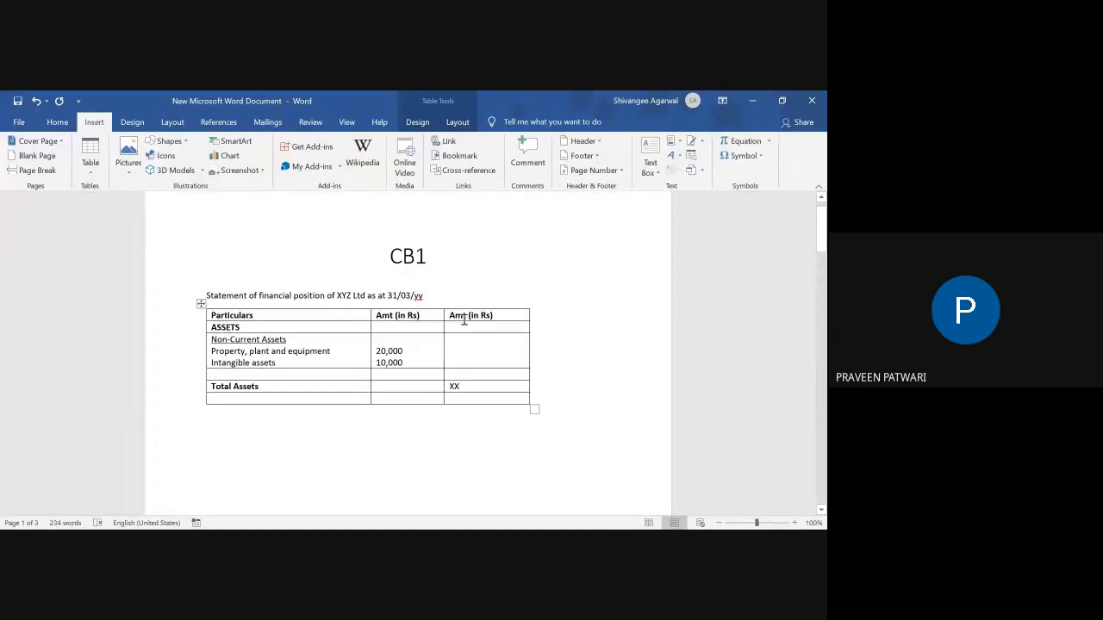
{"action": "key", "text": "ctrl+z"}
{"action": "left_click", "coordinate": [433, 435]}
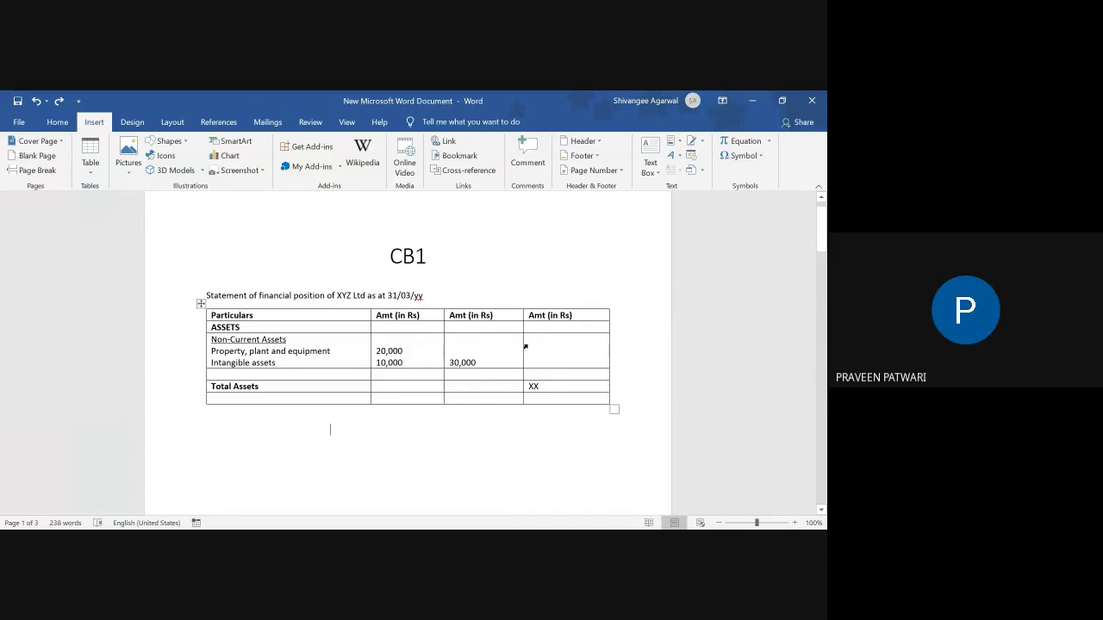
Step: Review the full statement of financial position template on page 2, from the assets section through the total equity and liabilities
{"action": "scroll", "coordinate": [520, 336], "scroll_direction": "down", "scroll_amount": 5}
{"action": "scroll", "coordinate": [514, 328], "scroll_direction": "down", "scroll_amount": 8}
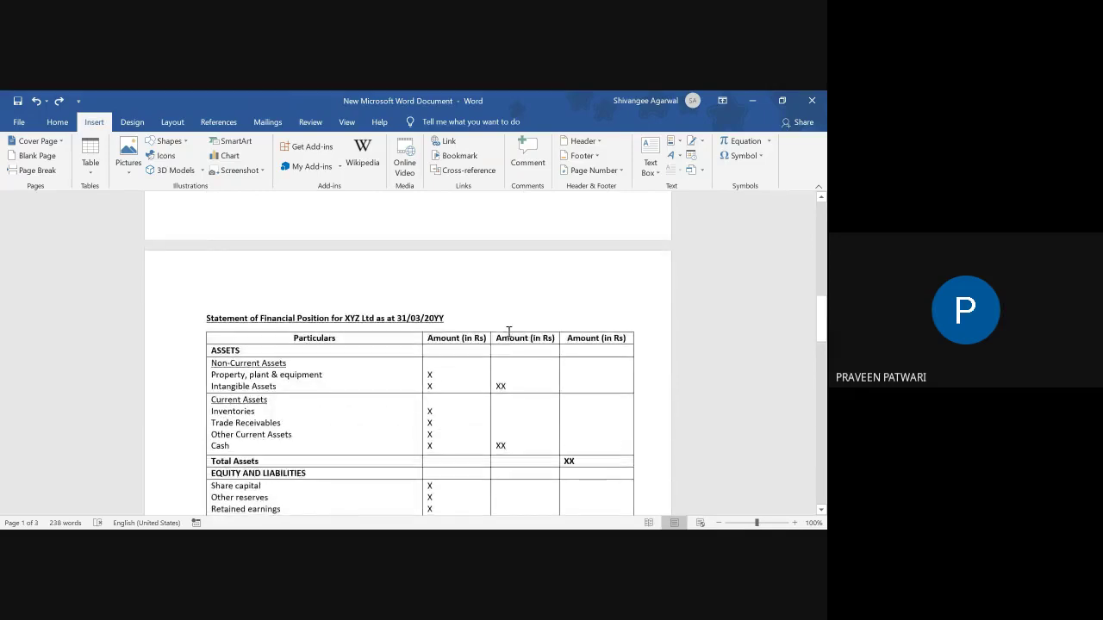
{"action": "scroll", "coordinate": [507, 333], "scroll_direction": "down", "scroll_amount": 1}
{"action": "scroll", "coordinate": [483, 315], "scroll_direction": "up", "scroll_amount": 1}
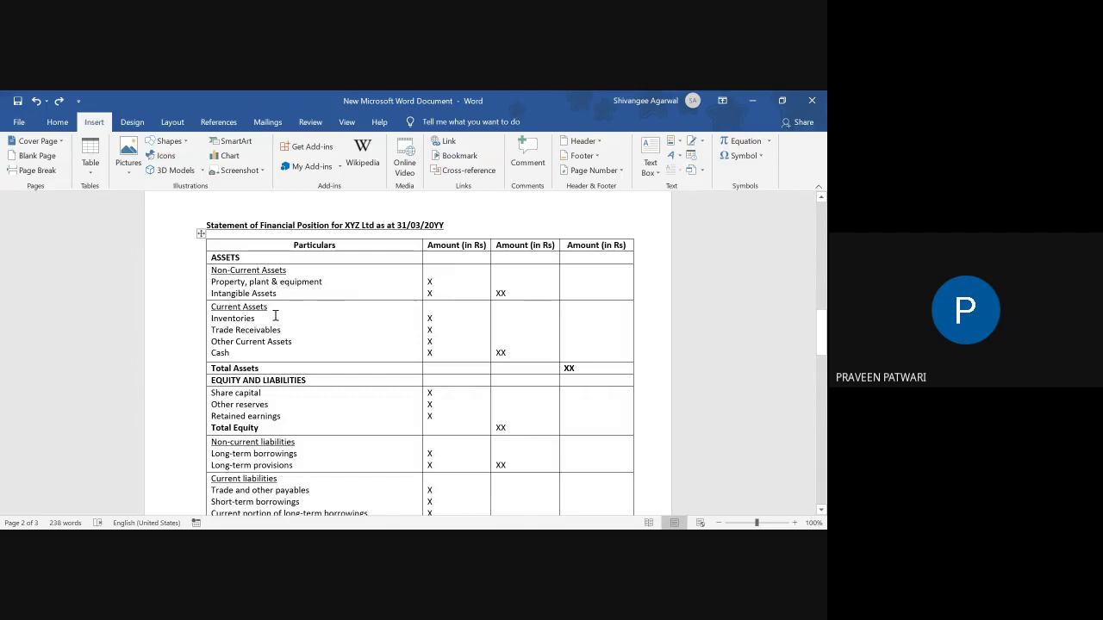
{"action": "scroll", "coordinate": [275, 315], "scroll_direction": "down", "scroll_amount": 2}
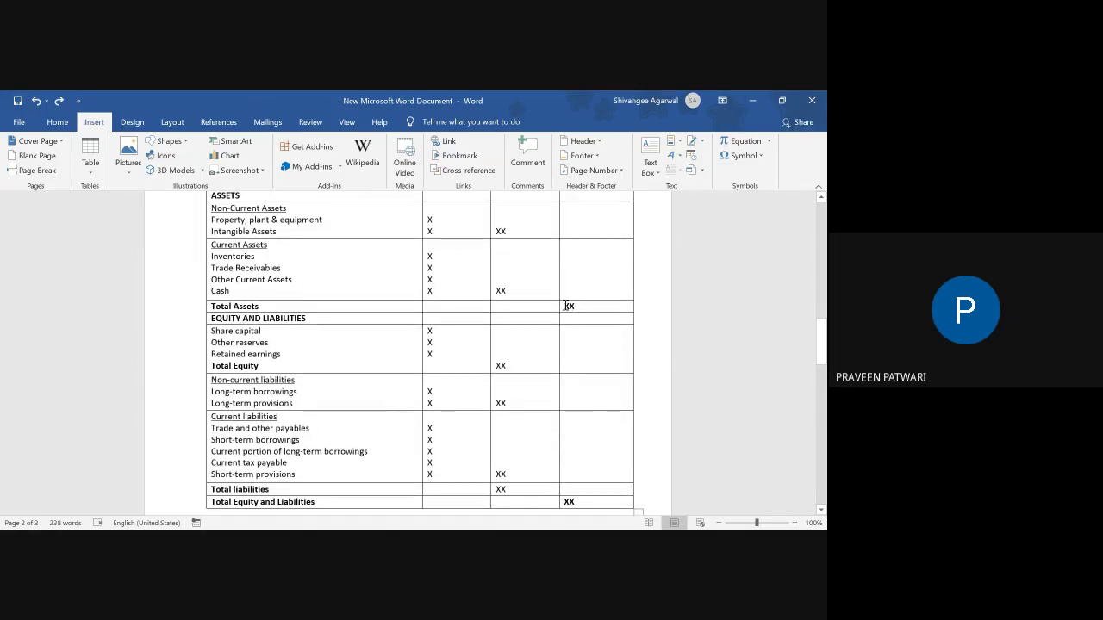
{"action": "scroll", "coordinate": [522, 272], "scroll_direction": "up", "scroll_amount": 1}
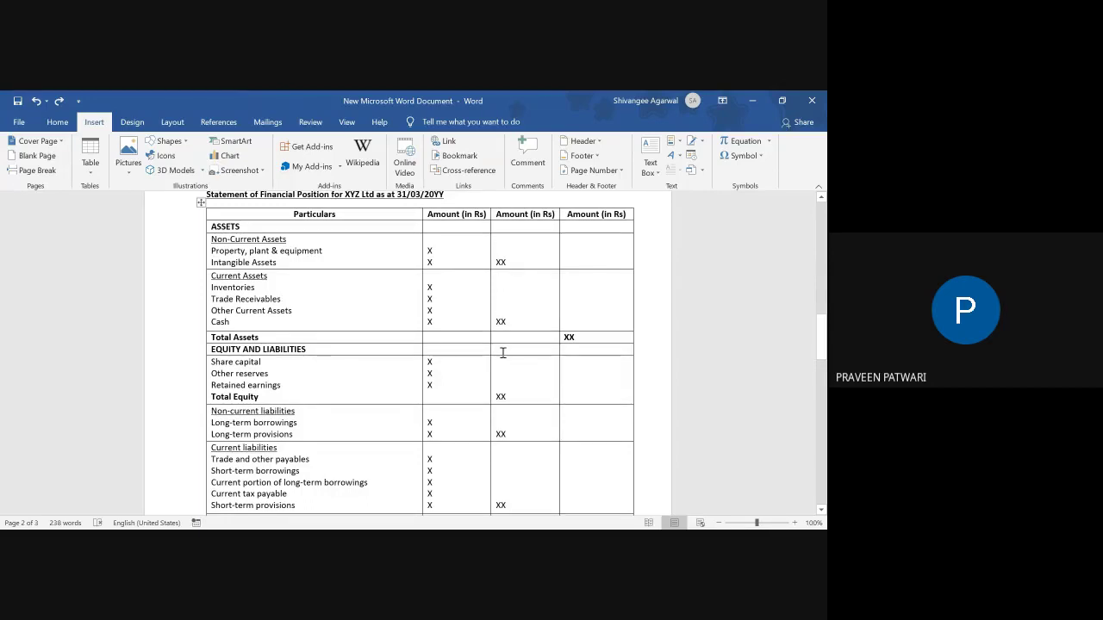
{"action": "scroll", "coordinate": [298, 313], "scroll_direction": "down", "scroll_amount": 1}
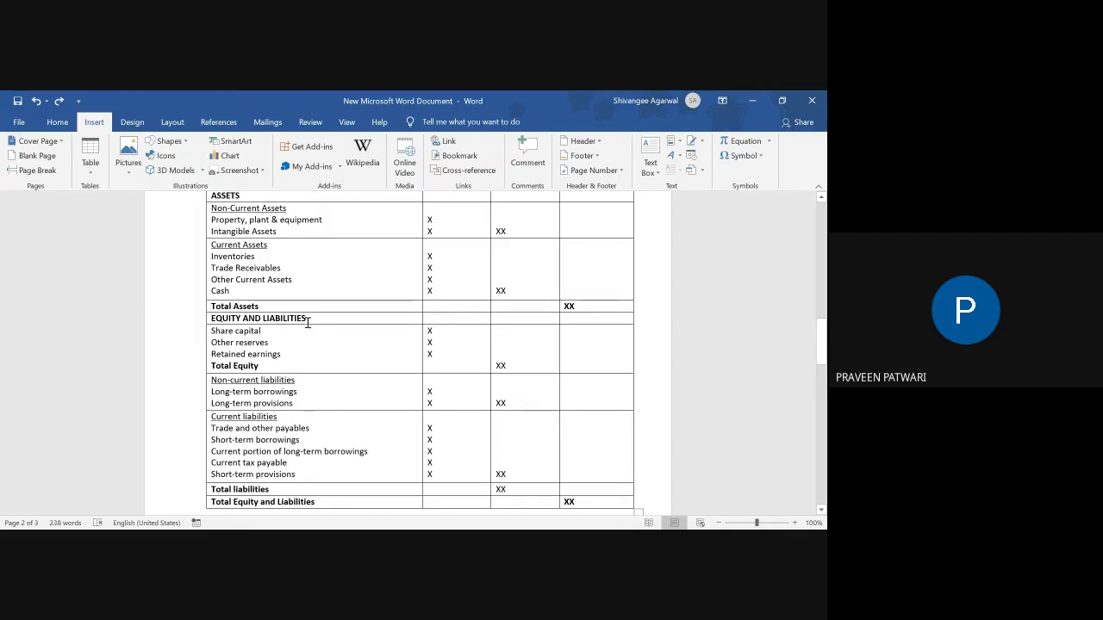
{"action": "scroll", "coordinate": [306, 323], "scroll_direction": "down", "scroll_amount": 1}
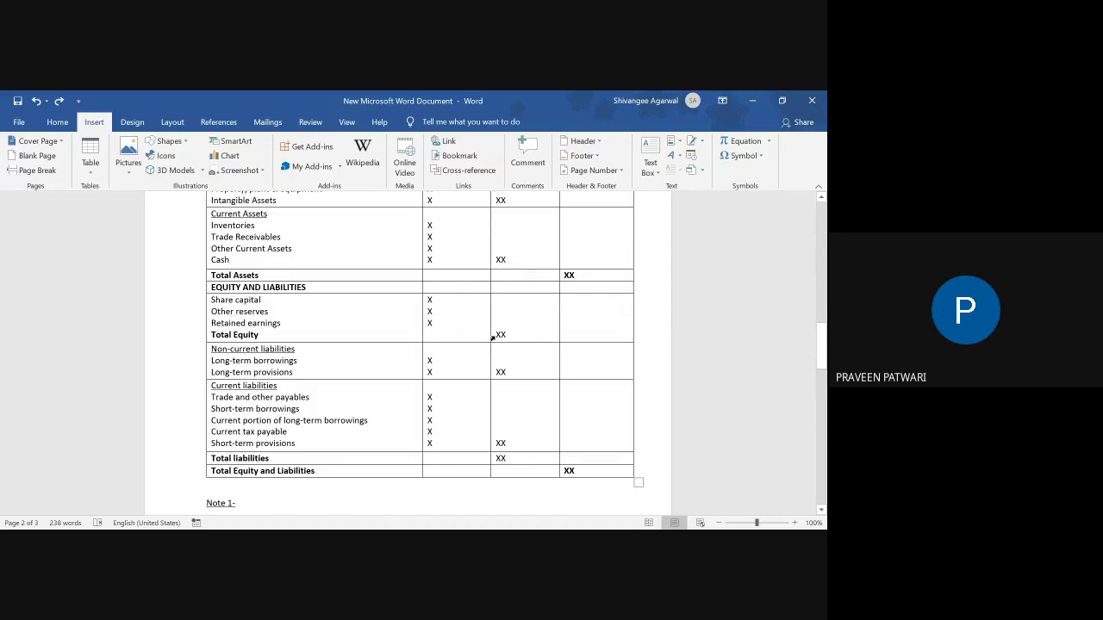
{"action": "scroll", "coordinate": [327, 362], "scroll_direction": "down", "scroll_amount": 1}
{"action": "scroll", "coordinate": [319, 354], "scroll_direction": "down", "scroll_amount": 1}
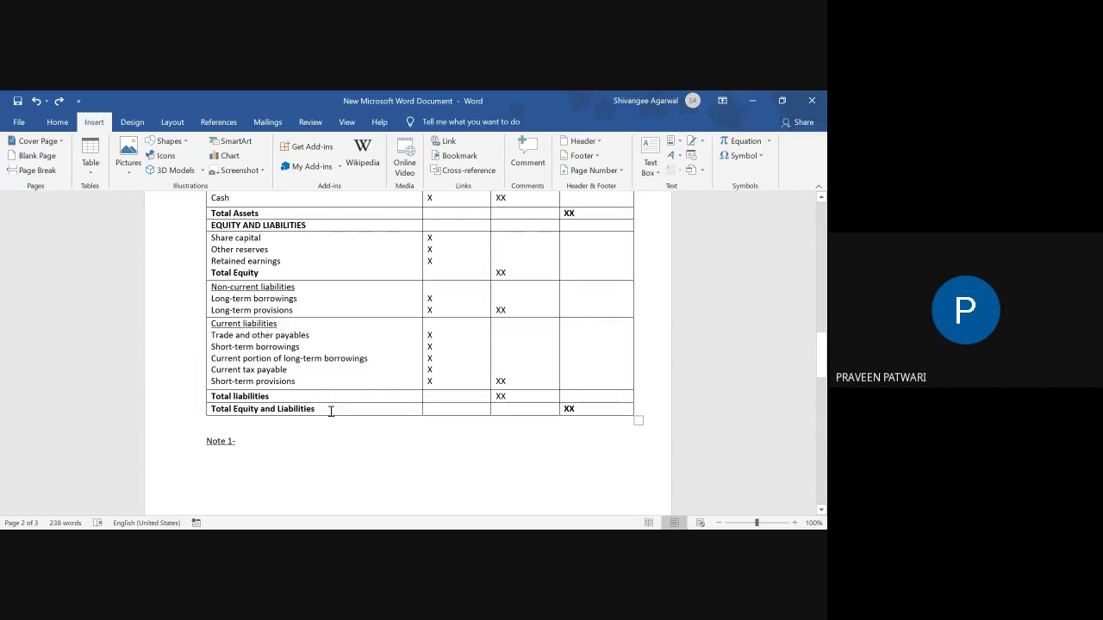
{"action": "scroll", "coordinate": [548, 275], "scroll_direction": "up", "scroll_amount": 1}
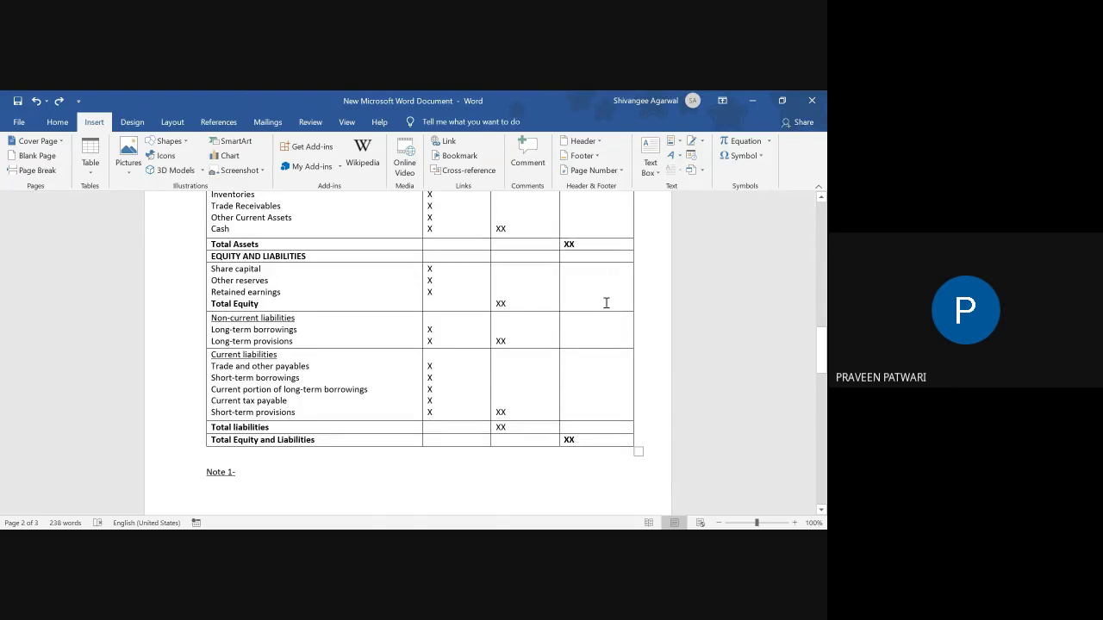
{"action": "scroll", "coordinate": [542, 414], "scroll_direction": "down", "scroll_amount": 3}
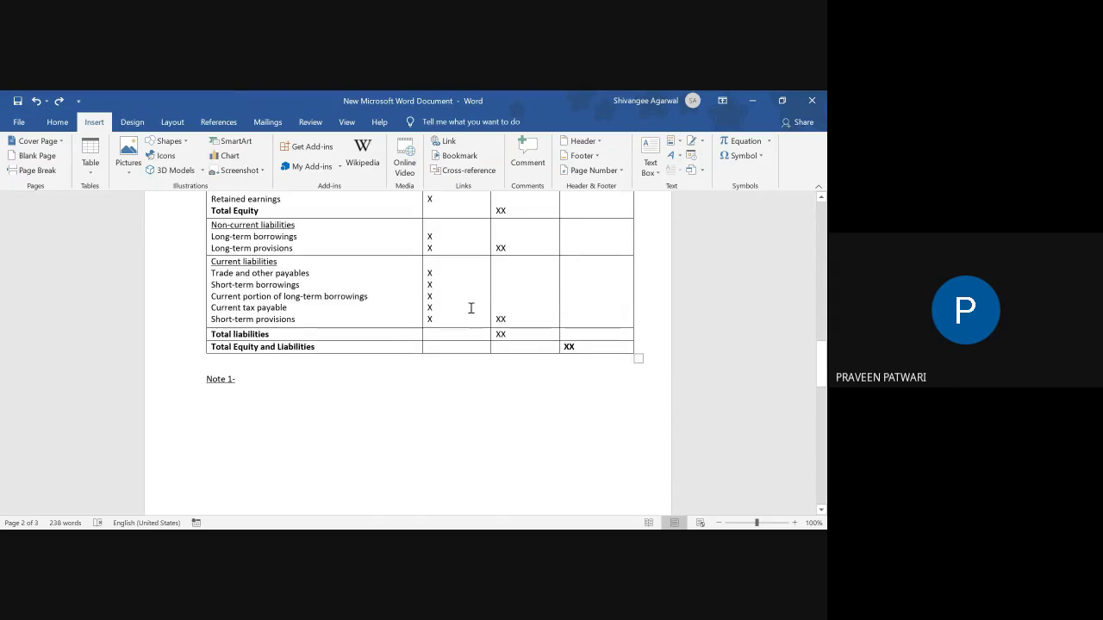
Step: Add "(note 1)" after Intangible Assets in the statement template on page 2
{"action": "scroll", "coordinate": [487, 340], "scroll_direction": "up", "scroll_amount": 1}
{"action": "scroll", "coordinate": [492, 349], "scroll_direction": "up", "scroll_amount": 5}
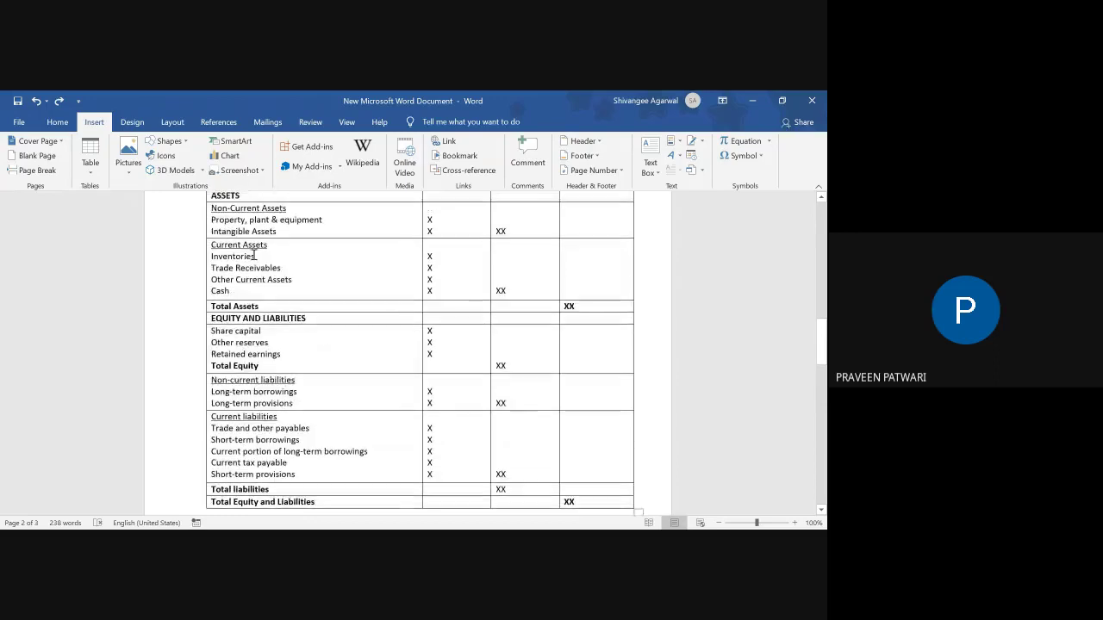
{"action": "left_click", "coordinate": [296, 266]}
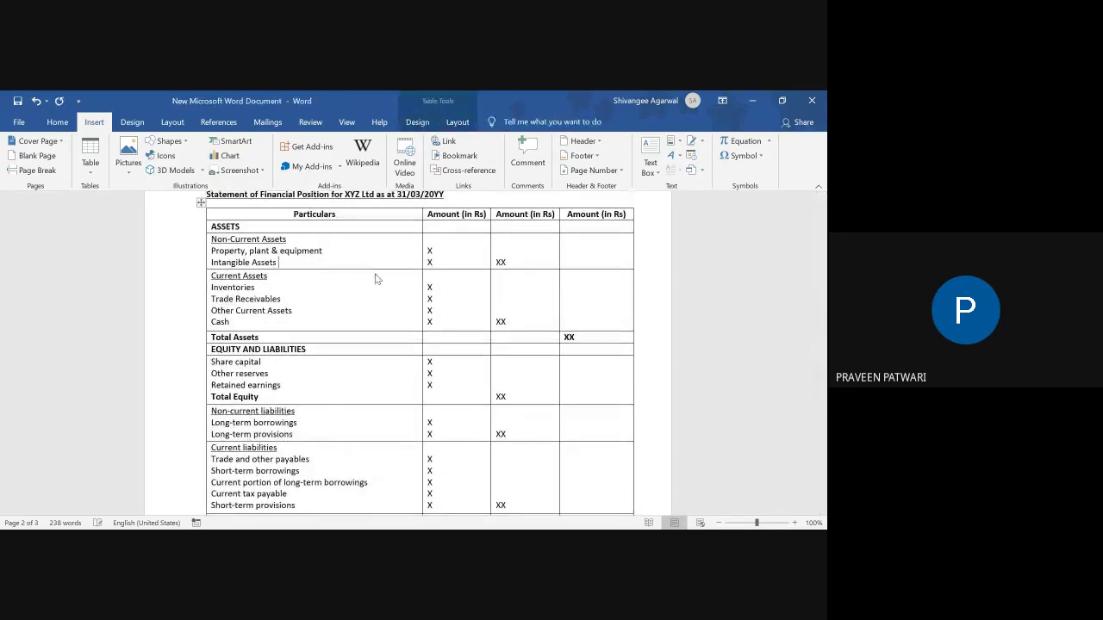
{"action": "type", "text": "(note 1)"}
Step: Insert a two-column, two-row table below the Note 1 heading and widen its first column
{"action": "scroll", "coordinate": [353, 274], "scroll_direction": "down", "scroll_amount": 5}
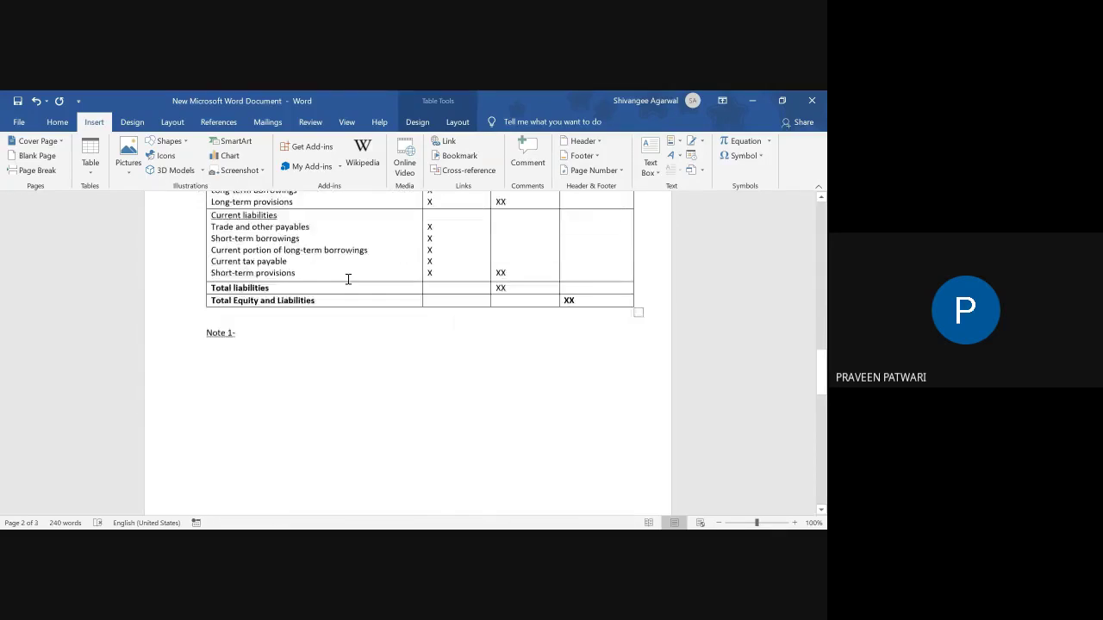
{"action": "scroll", "coordinate": [348, 279], "scroll_direction": "down", "scroll_amount": 1}
{"action": "left_click", "coordinate": [263, 297]}
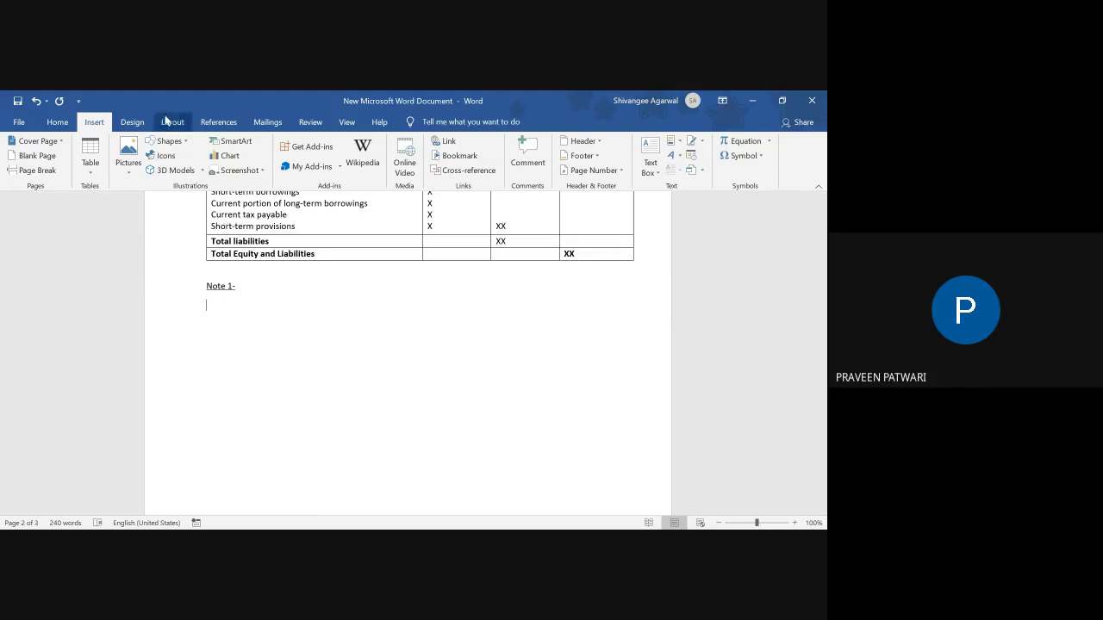
{"action": "left_click", "coordinate": [90, 162]}
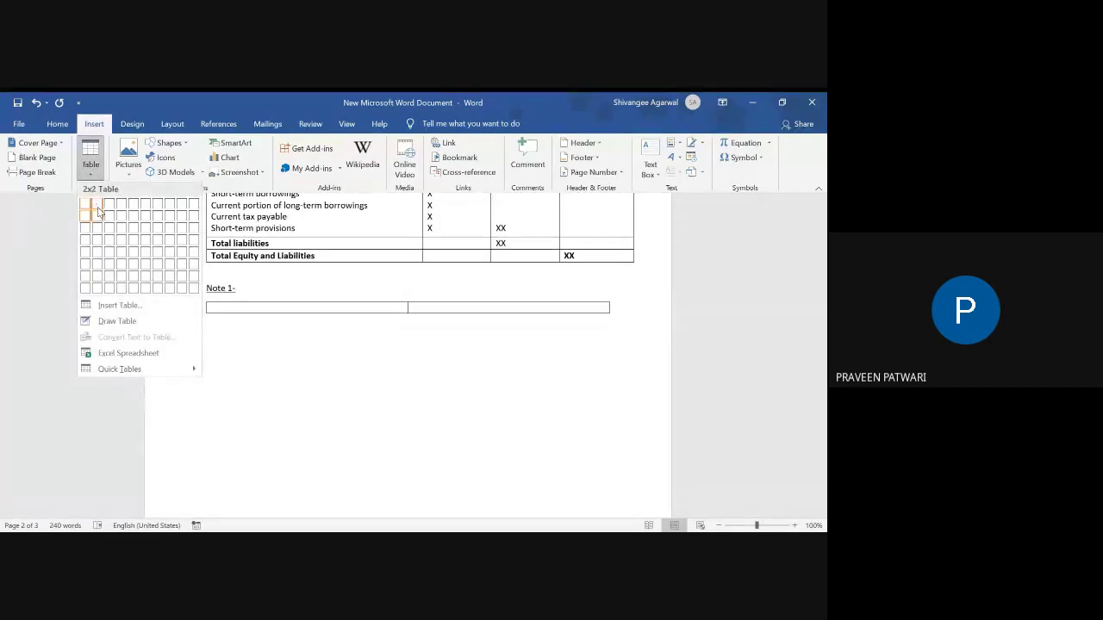
{"action": "left_click", "coordinate": [96, 215]}
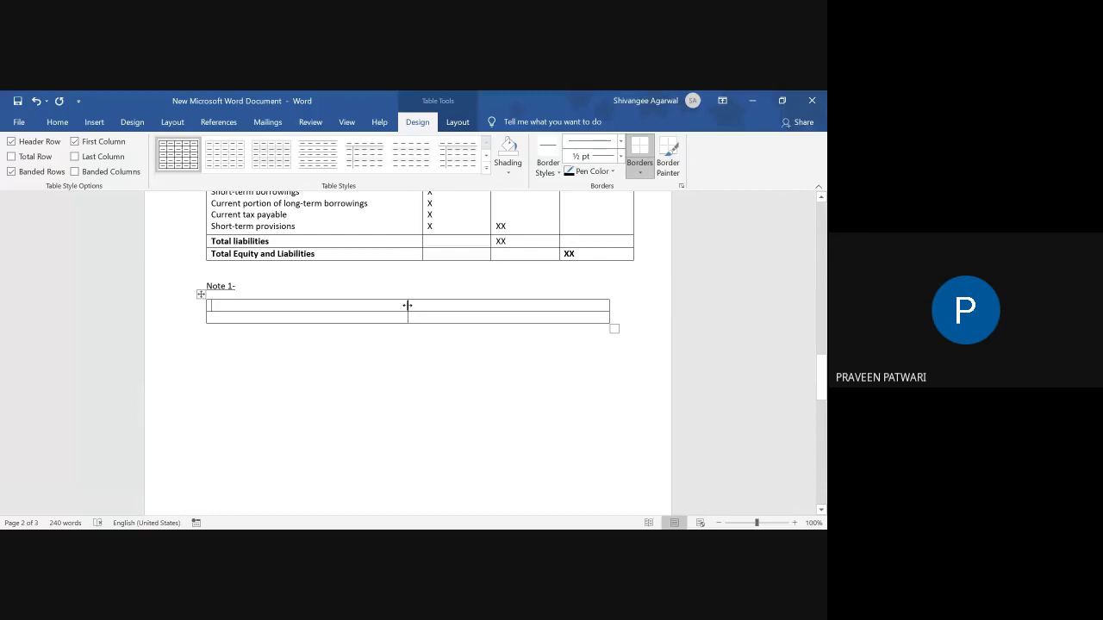
{"action": "left_click_drag", "start_coordinate": [408, 305], "coordinate": [493, 311]}
{"action": "left_click", "coordinate": [201, 294]}
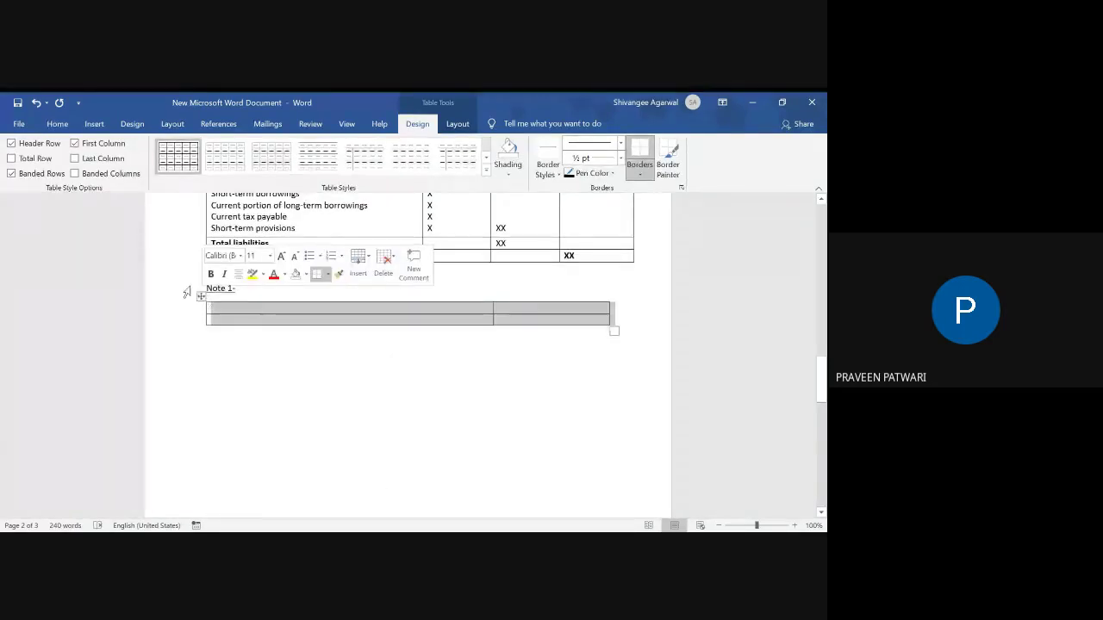
{"action": "key", "text": "Left"}
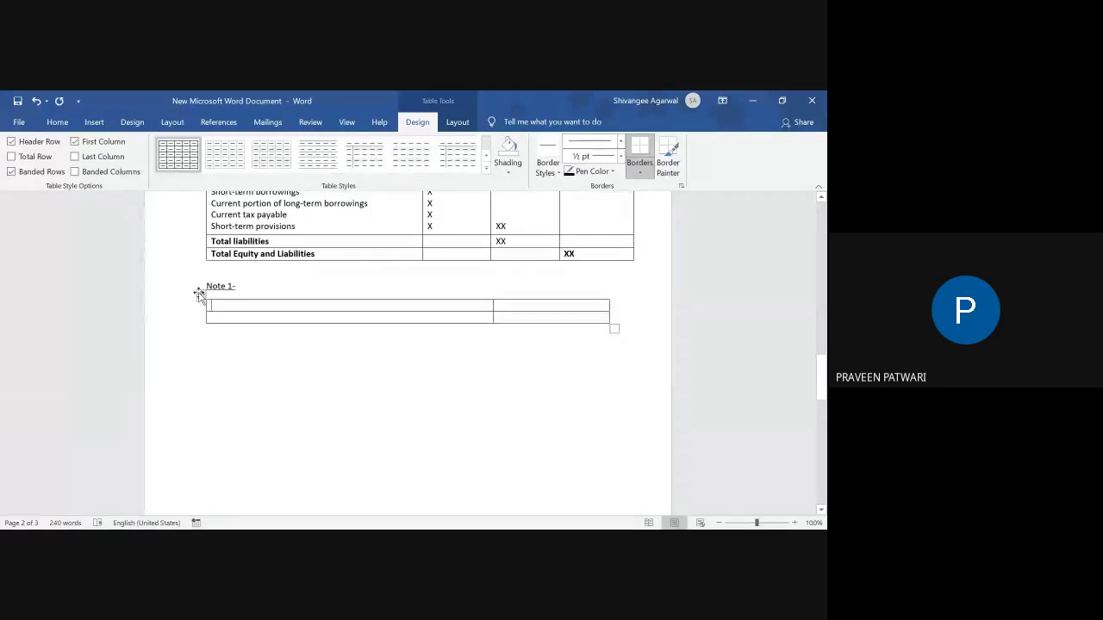
Step: Delete the table under the Note 1 heading and insert a new two-column, two-row table in its place
{"action": "left_click", "coordinate": [200, 294]}
{"action": "key", "text": "BackSpace"}
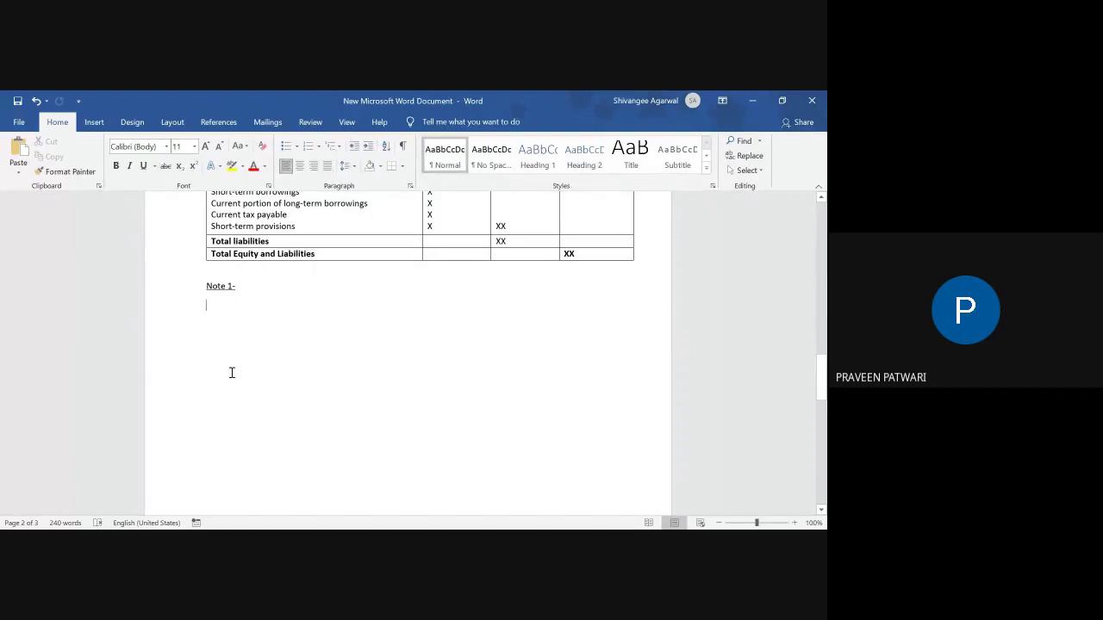
{"action": "left_click", "coordinate": [93, 122]}
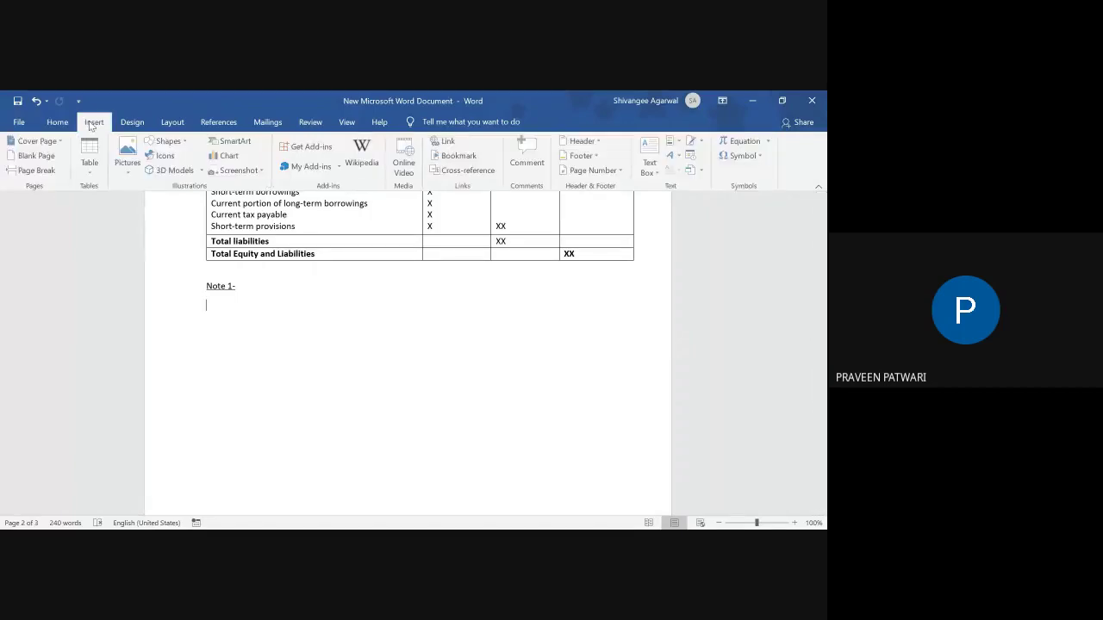
{"action": "left_click", "coordinate": [87, 167]}
{"action": "left_click", "coordinate": [99, 217]}
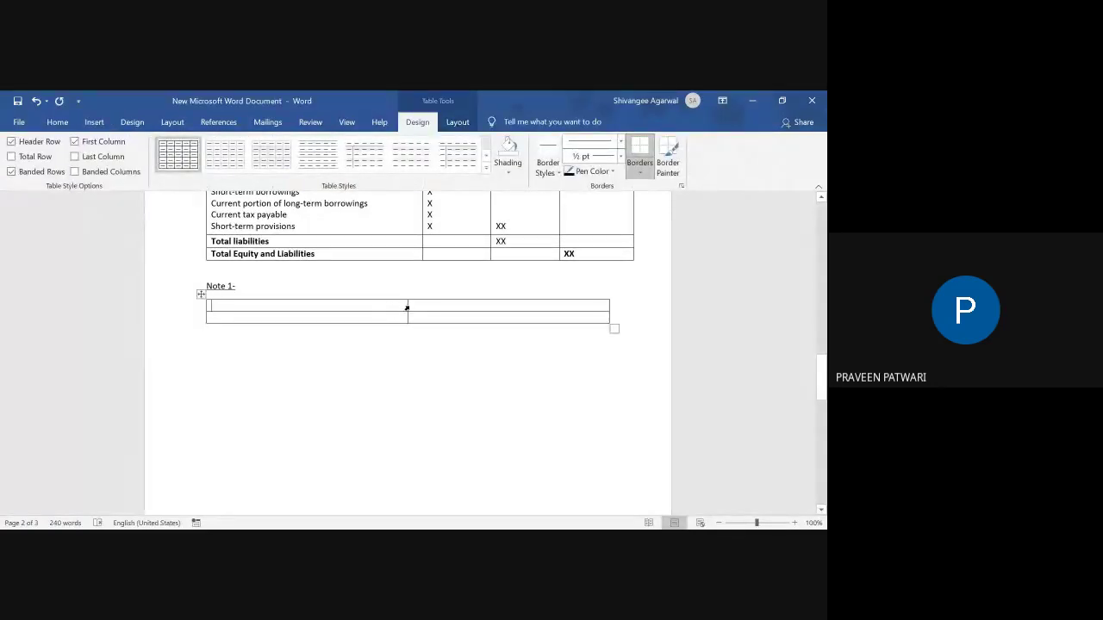
{"action": "left_click", "coordinate": [406, 306]}
{"action": "left_click_drag", "start_coordinate": [407, 306], "coordinate": [416, 305]}
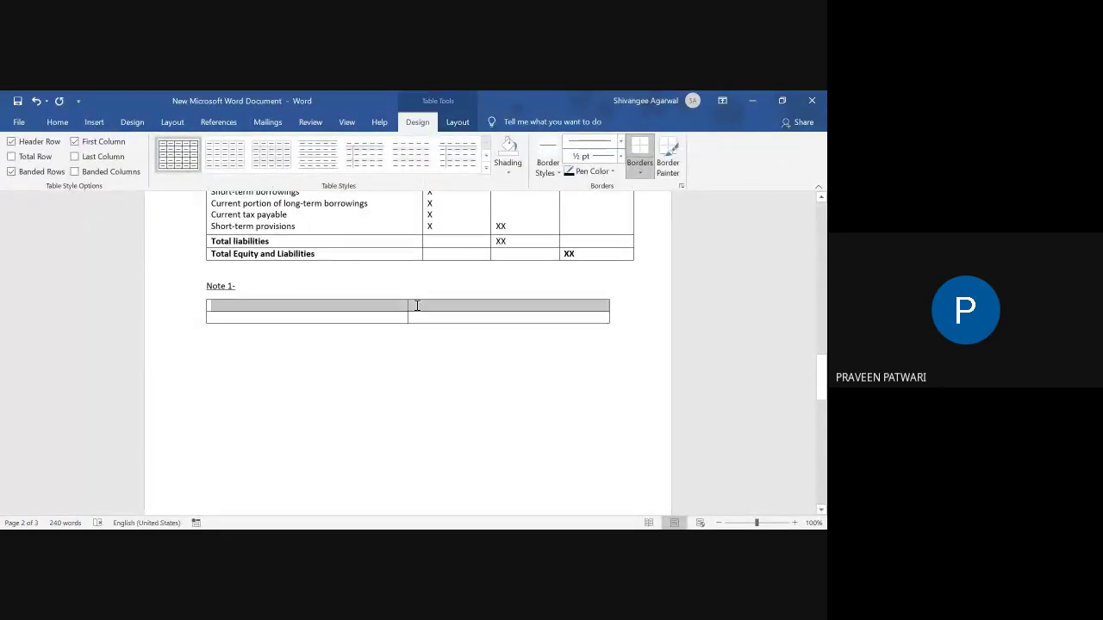
{"action": "left_click", "coordinate": [510, 296]}
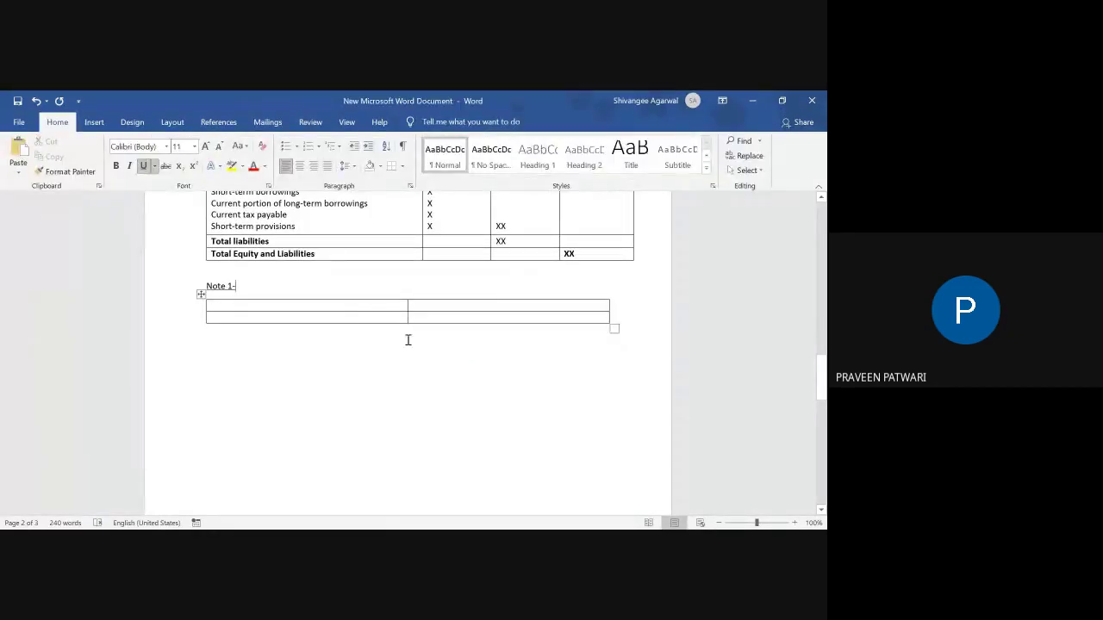
Step: Review the statement of financial position on page 2 from assets to total equity and liabilities, and go on to the income statement on page 3
{"action": "scroll", "coordinate": [349, 328], "scroll_direction": "up", "scroll_amount": 7}
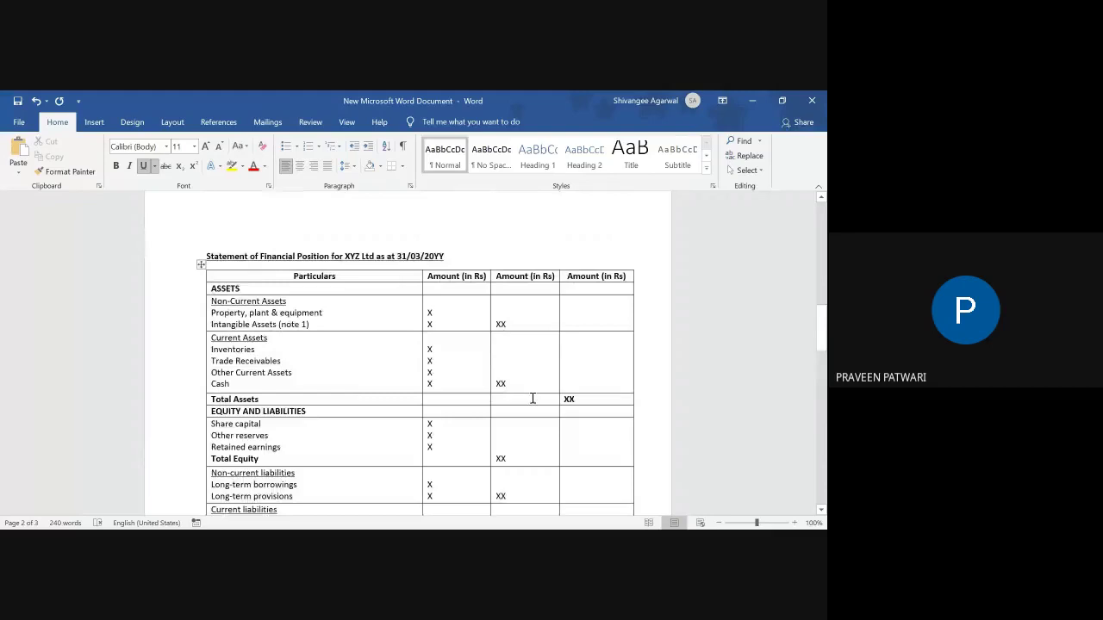
{"action": "scroll", "coordinate": [415, 367], "scroll_direction": "down", "scroll_amount": 3}
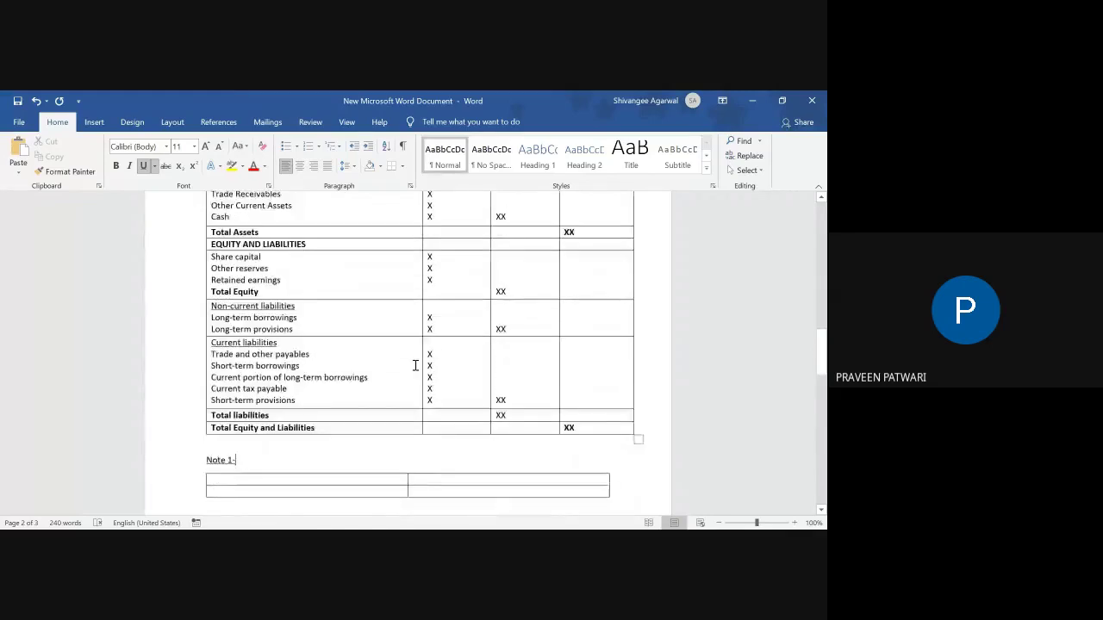
{"action": "scroll", "coordinate": [414, 365], "scroll_direction": "up", "scroll_amount": 4}
{"action": "scroll", "coordinate": [405, 353], "scroll_direction": "down", "scroll_amount": 1}
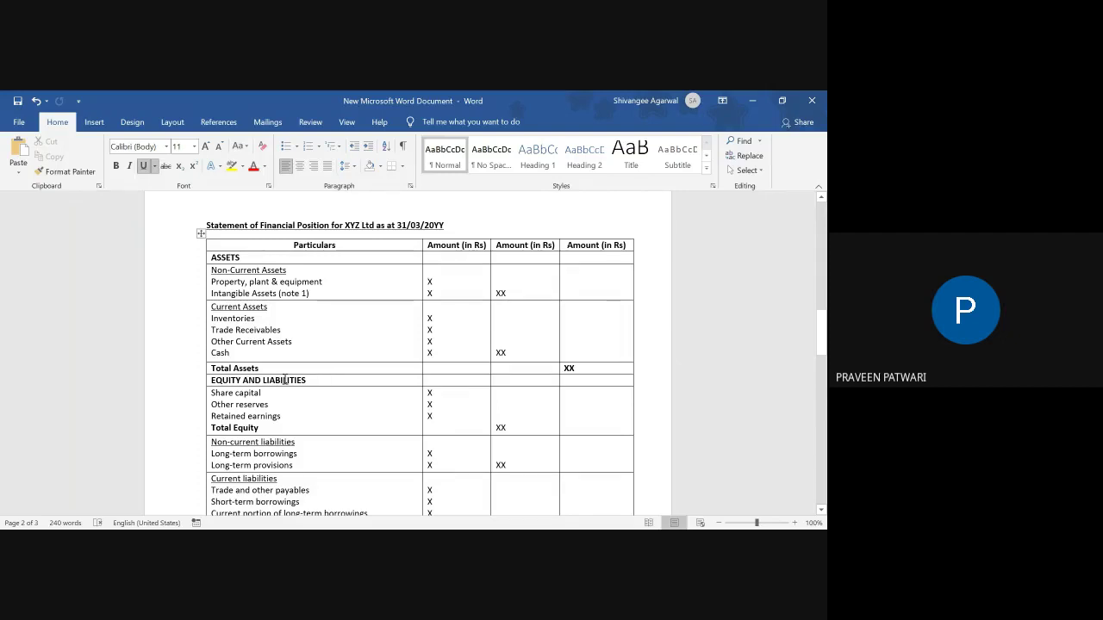
{"action": "scroll", "coordinate": [333, 382], "scroll_direction": "down", "scroll_amount": 1}
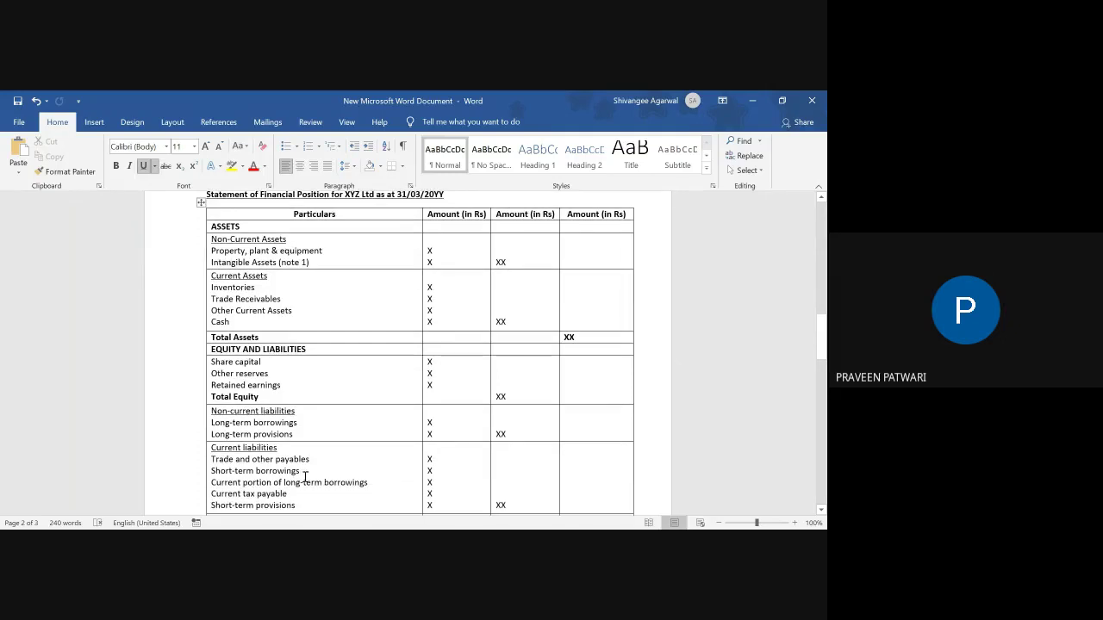
{"action": "scroll", "coordinate": [304, 475], "scroll_direction": "down", "scroll_amount": 1}
{"action": "scroll", "coordinate": [304, 475], "scroll_direction": "down", "scroll_amount": 1}
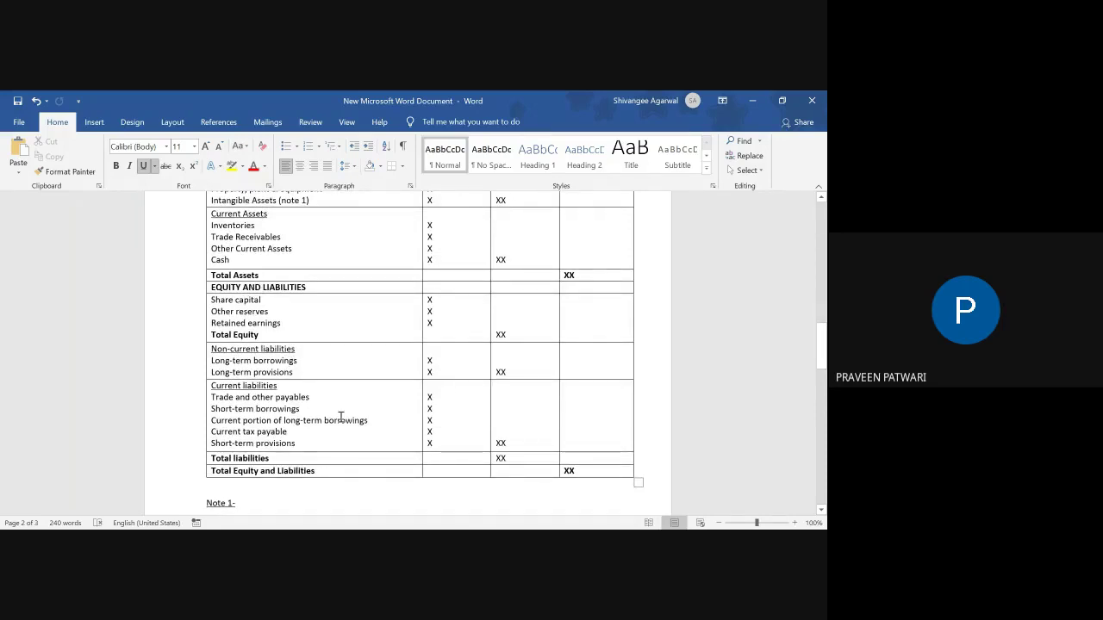
{"action": "scroll", "coordinate": [336, 405], "scroll_direction": "down", "scroll_amount": 8}
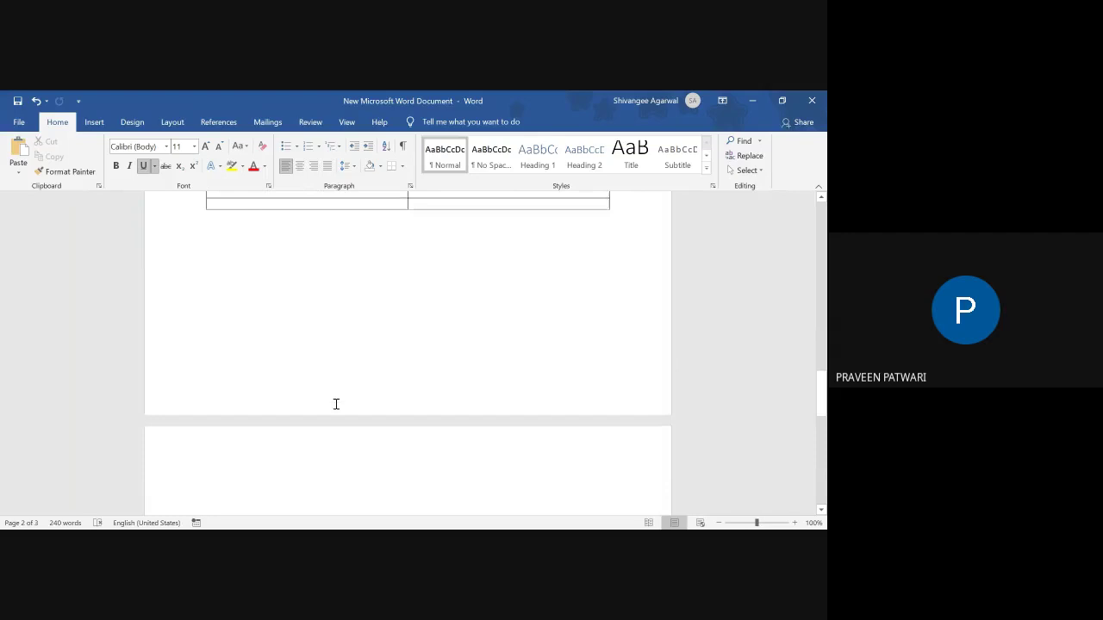
{"action": "scroll", "coordinate": [337, 405], "scroll_direction": "down", "scroll_amount": 8}
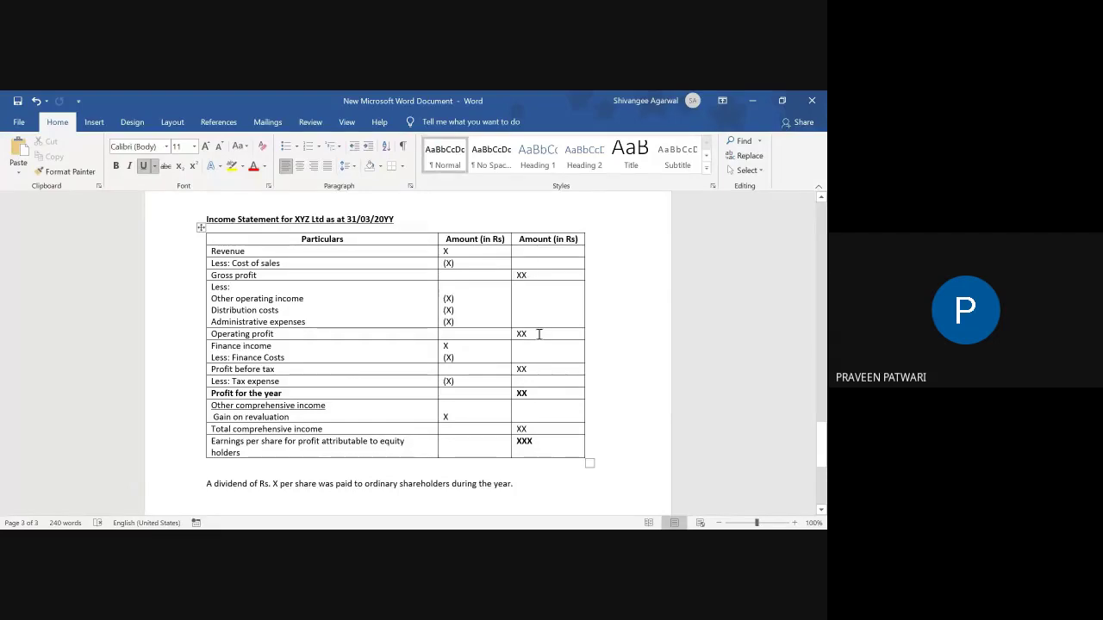
Step: Examine the Profit for the year and Earnings per share rows of the income statement and their amounts
{"action": "left_click_drag", "start_coordinate": [212, 393], "coordinate": [382, 394]}
{"action": "left_click", "coordinate": [540, 395]}
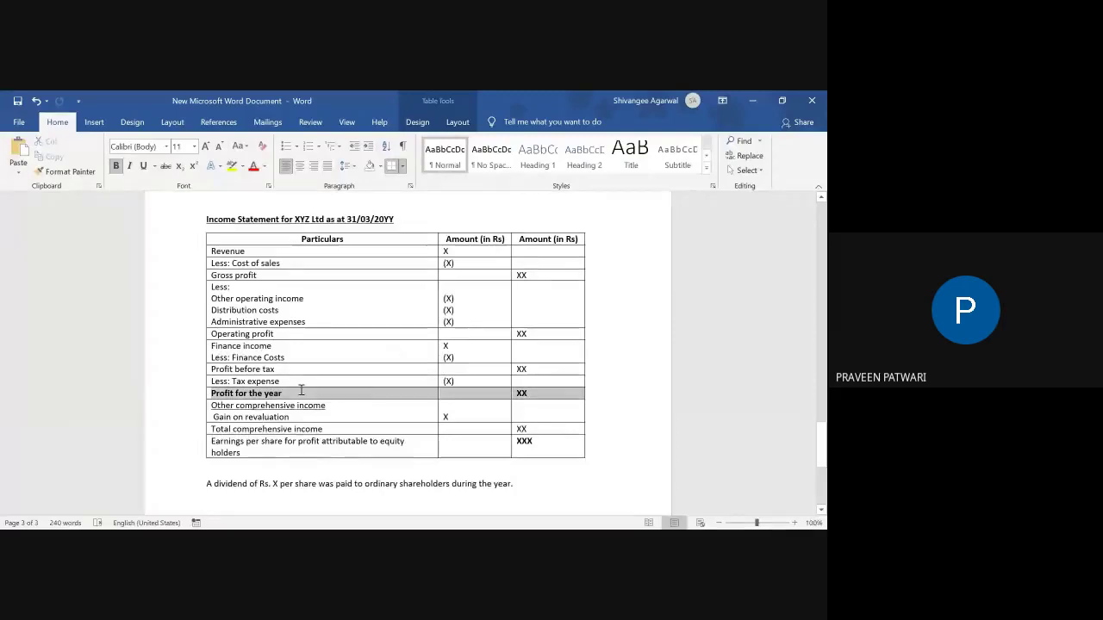
{"action": "left_click_drag", "start_coordinate": [587, 444], "coordinate": [466, 444]}
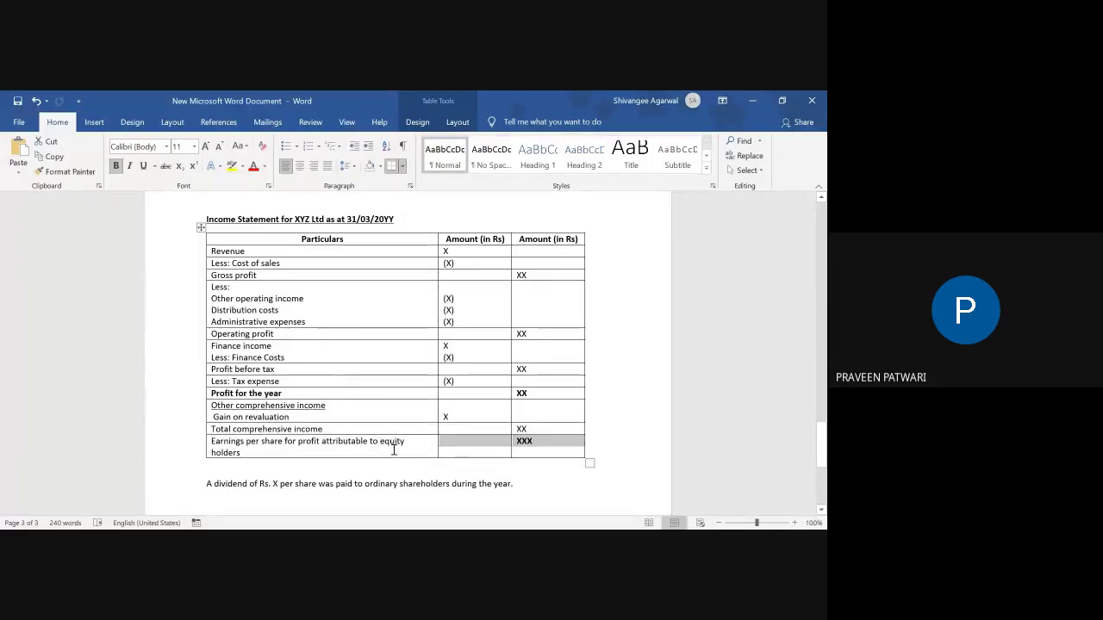
{"action": "left_click", "coordinate": [505, 439]}
{"action": "left_click_drag", "start_coordinate": [532, 392], "coordinate": [501, 393]}
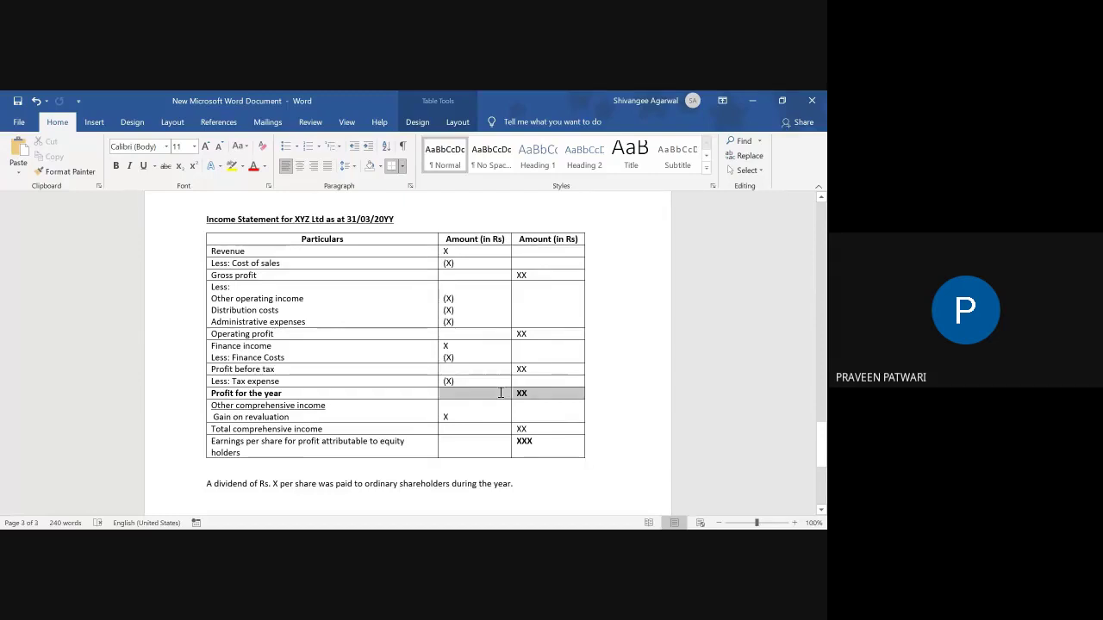
{"action": "left_click", "coordinate": [324, 443]}
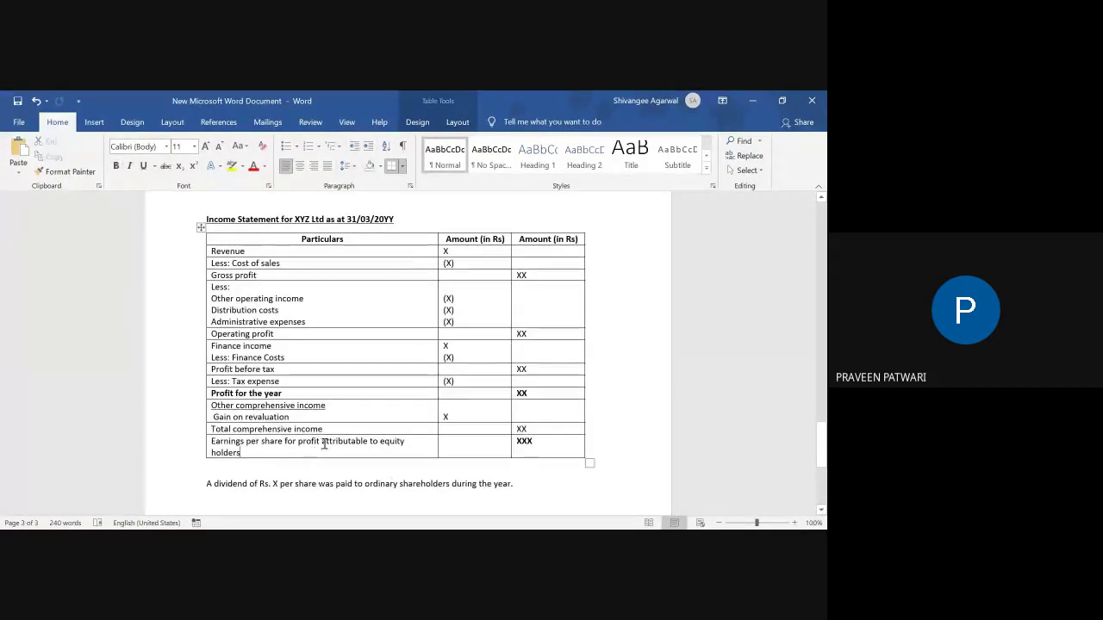
{"action": "type", "text": "("}
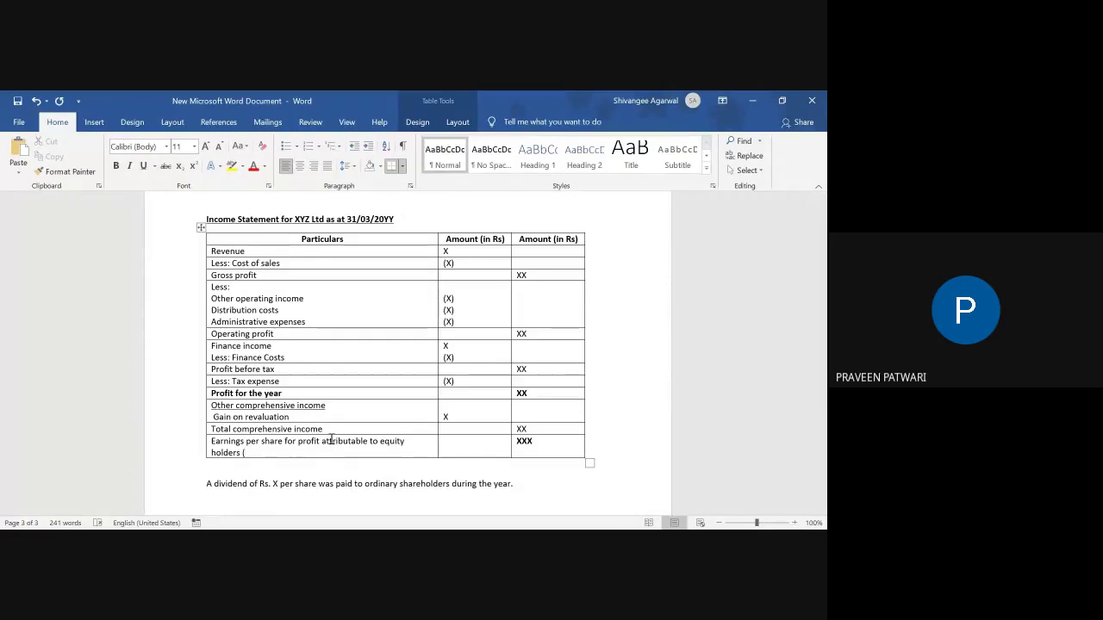
{"action": "left_click_drag", "start_coordinate": [528, 394], "coordinate": [518, 396]}
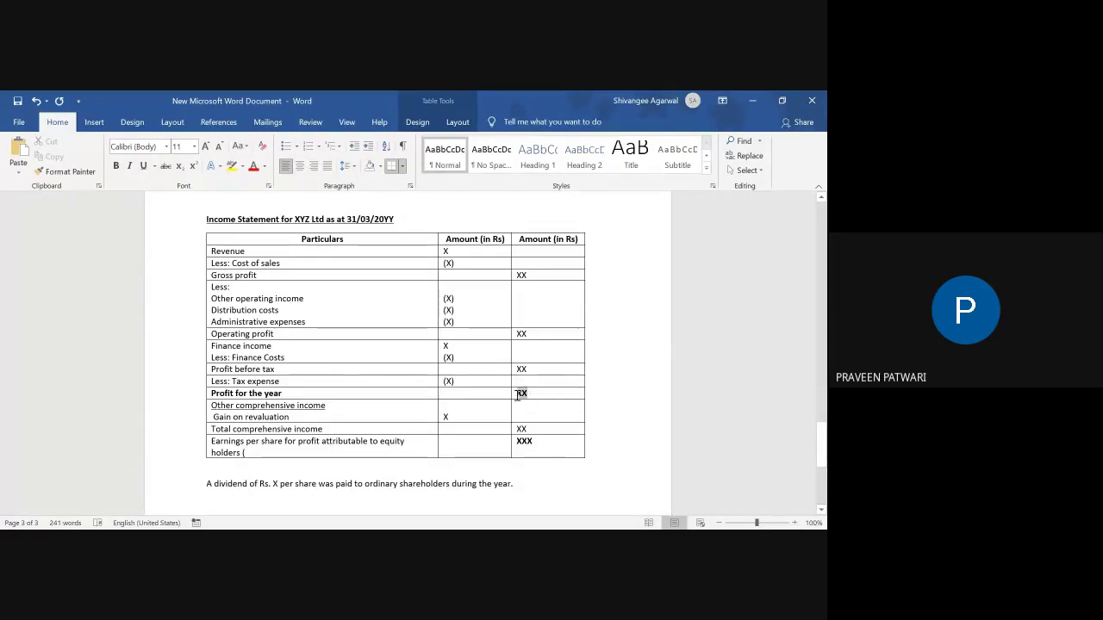
{"action": "left_click", "coordinate": [327, 454]}
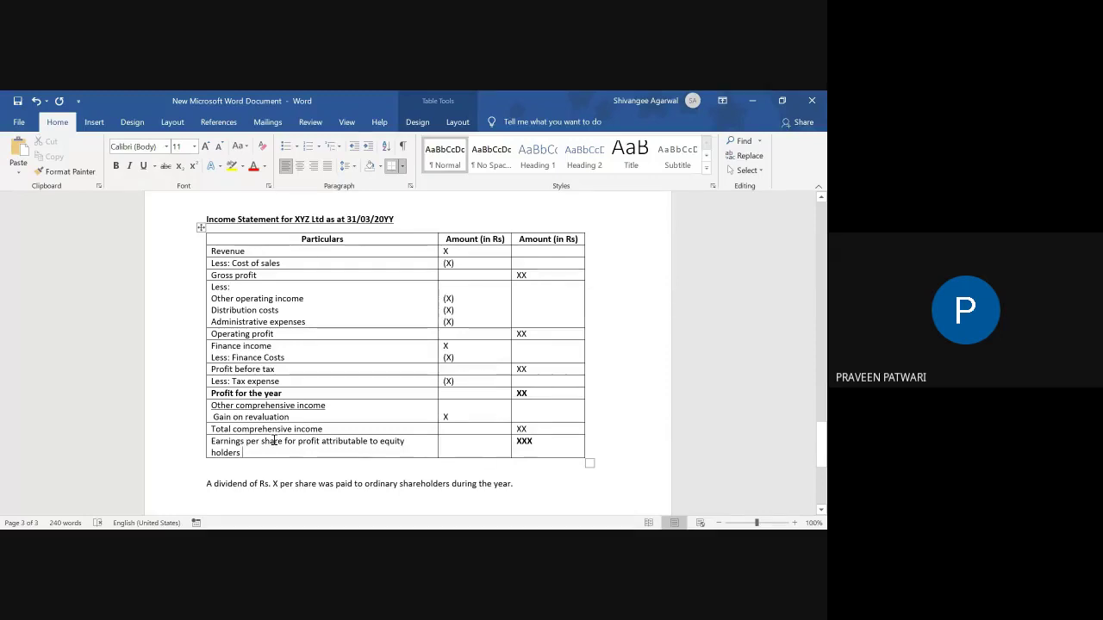
Step: Examine the operating deductions, finance and other comprehensive income lines of the income statement, including the amounts beside the deductions
{"action": "left_click_drag", "start_coordinate": [307, 322], "coordinate": [210, 298]}
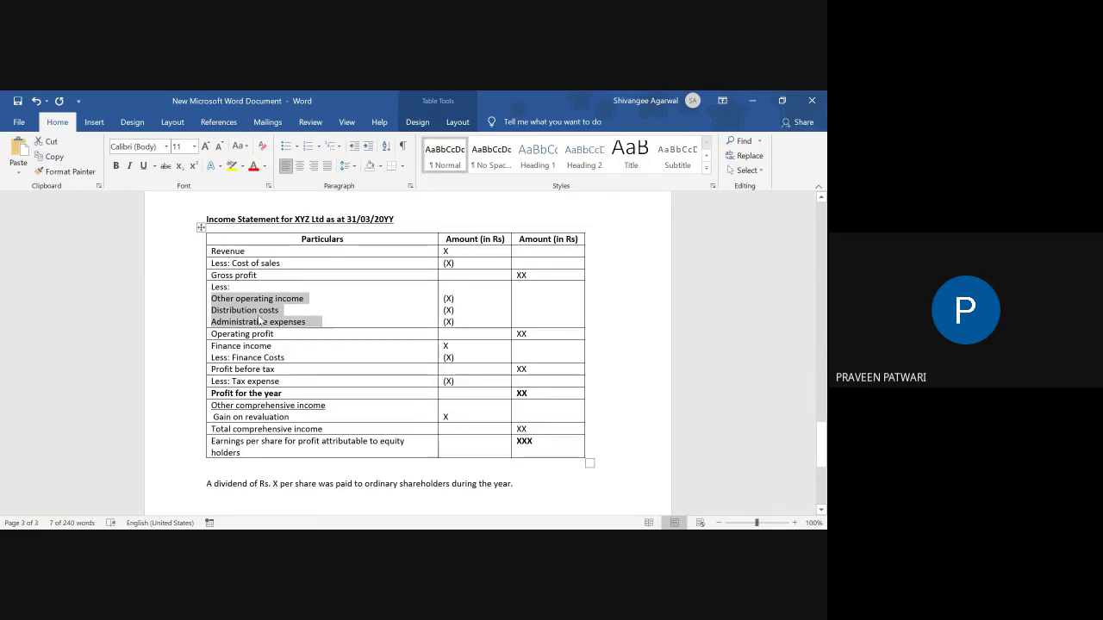
{"action": "left_click_drag", "start_coordinate": [306, 322], "coordinate": [219, 310]}
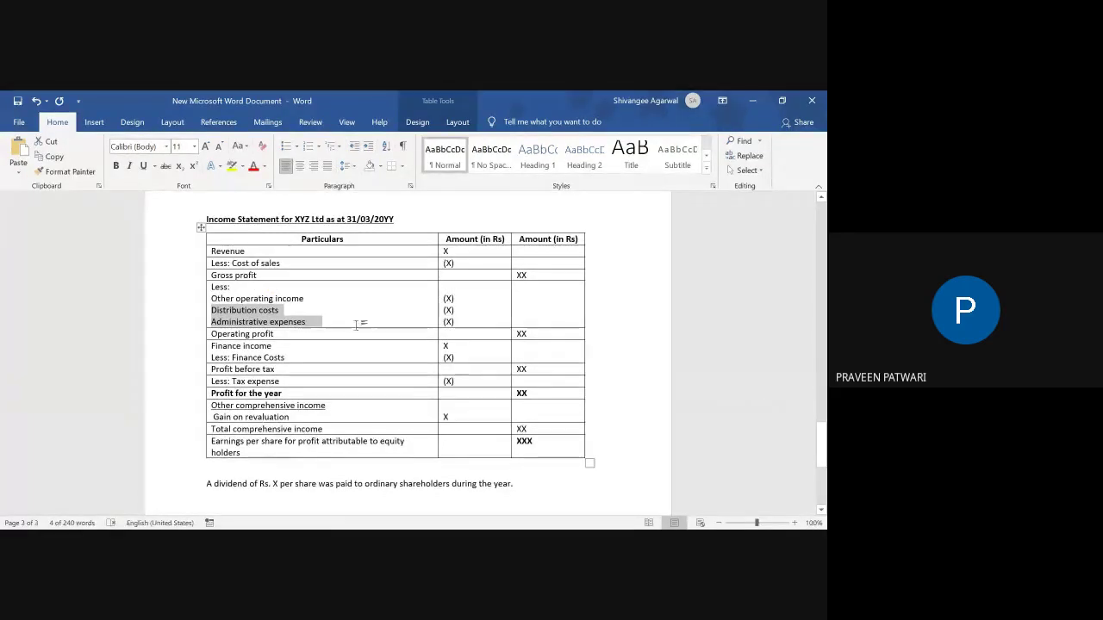
{"action": "left_click_drag", "start_coordinate": [289, 358], "coordinate": [186, 343]}
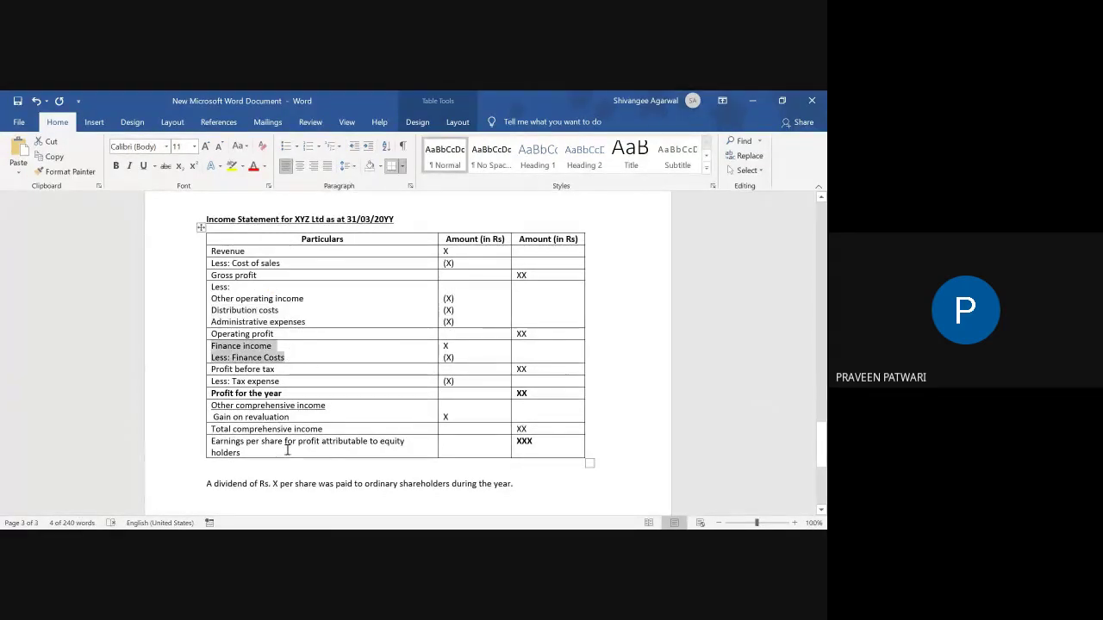
{"action": "left_click_drag", "start_coordinate": [291, 418], "coordinate": [214, 415]}
{"action": "left_click", "coordinate": [213, 414]}
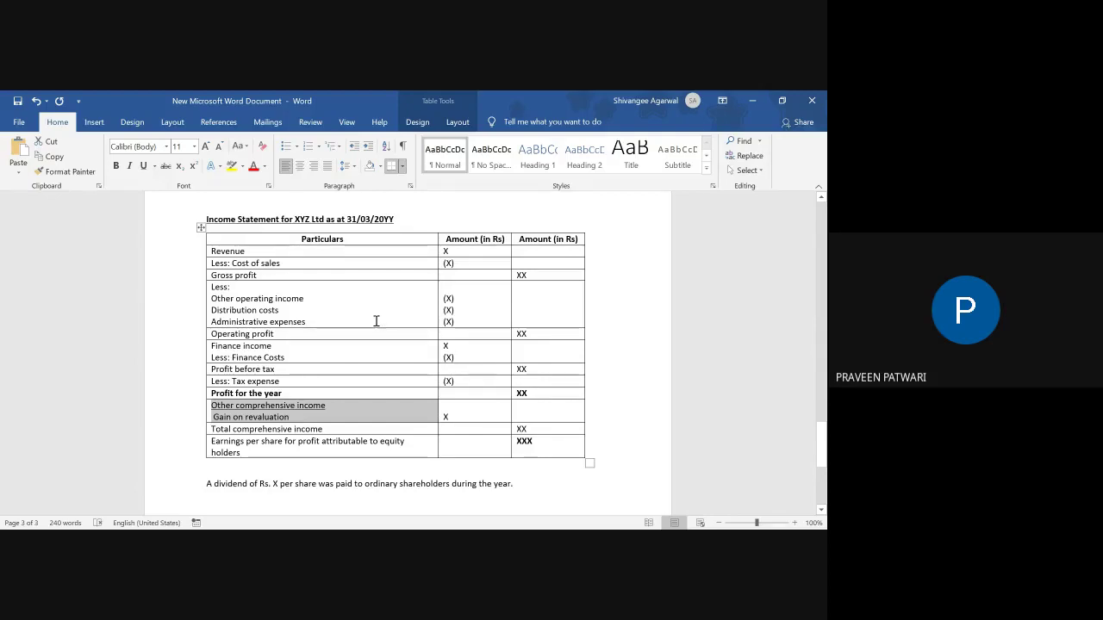
{"action": "left_click", "coordinate": [365, 273]}
{"action": "key", "text": "shift+Down"}
{"action": "key", "text": "shift+Down"}
{"action": "key", "text": "shift+Down"}
{"action": "key", "text": "shift+Right"}
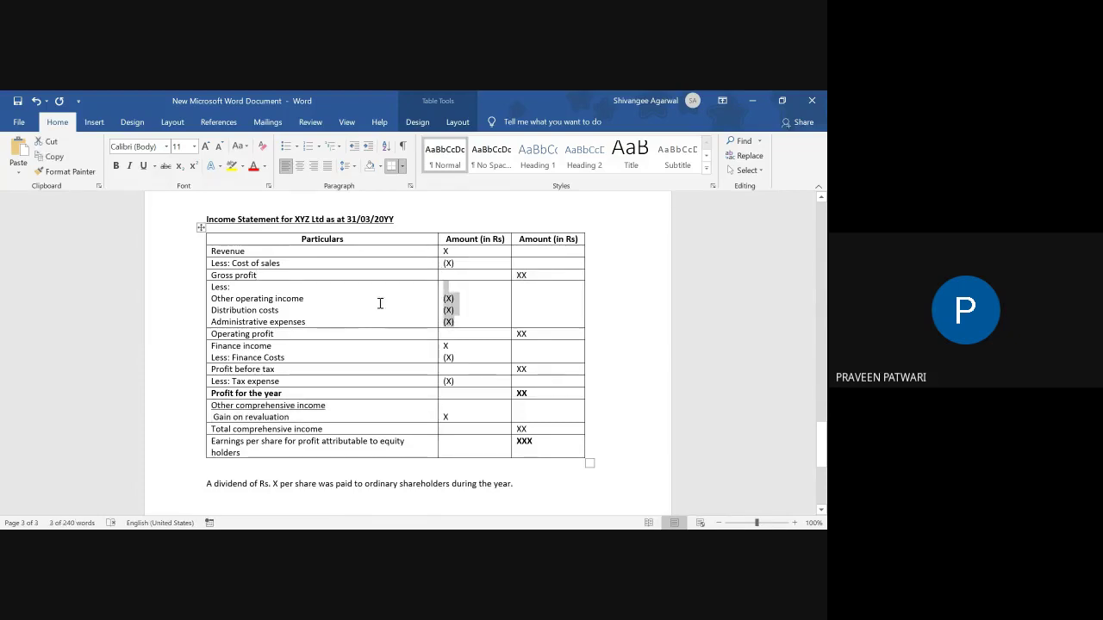
{"action": "left_click", "coordinate": [267, 290]}
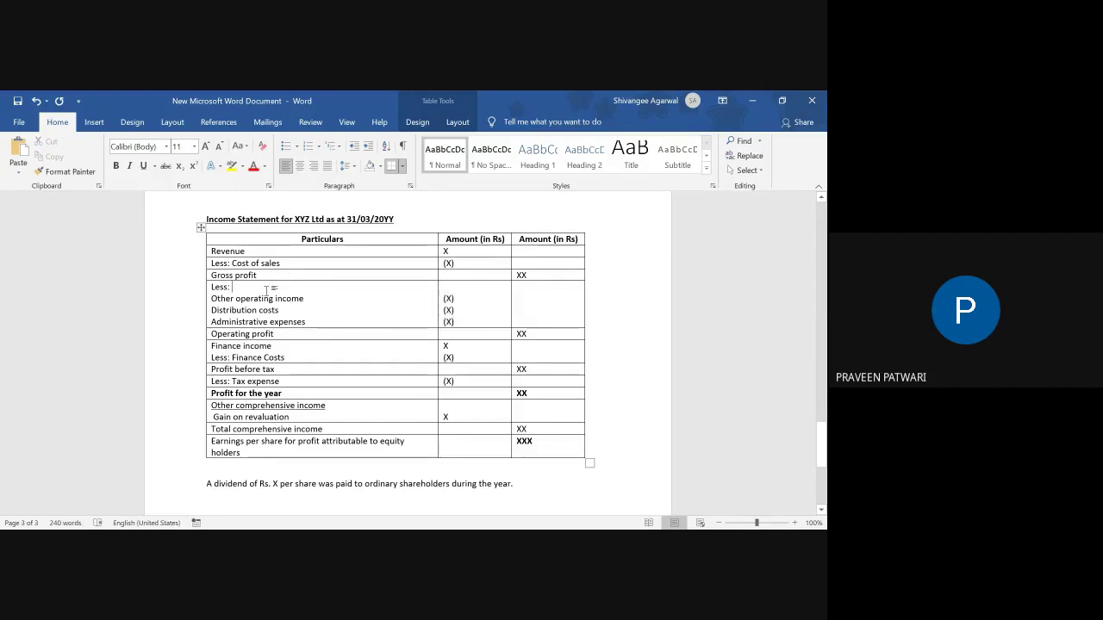